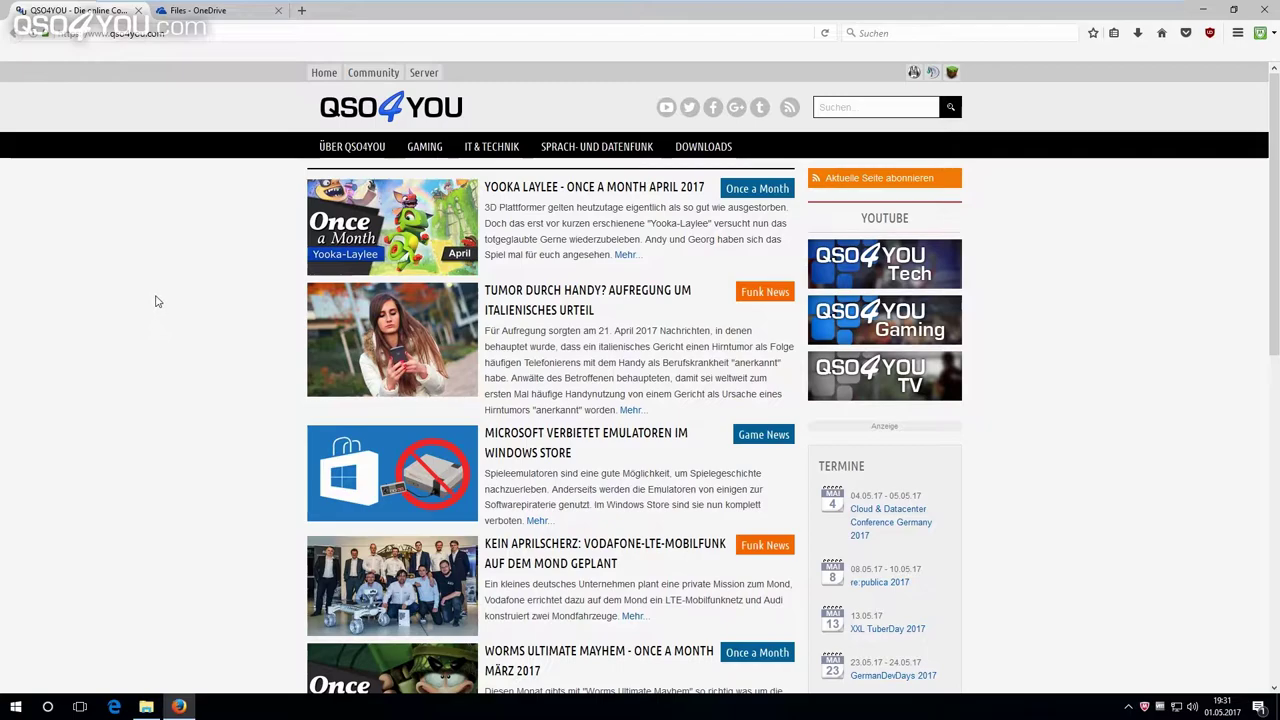
Switch to the 'Files - OneDrive' tab listing Dokumente, E-Mail-Anhänge, Malware Tests and Pictures.
{"action": "left_click", "coordinate": [205, 13]}
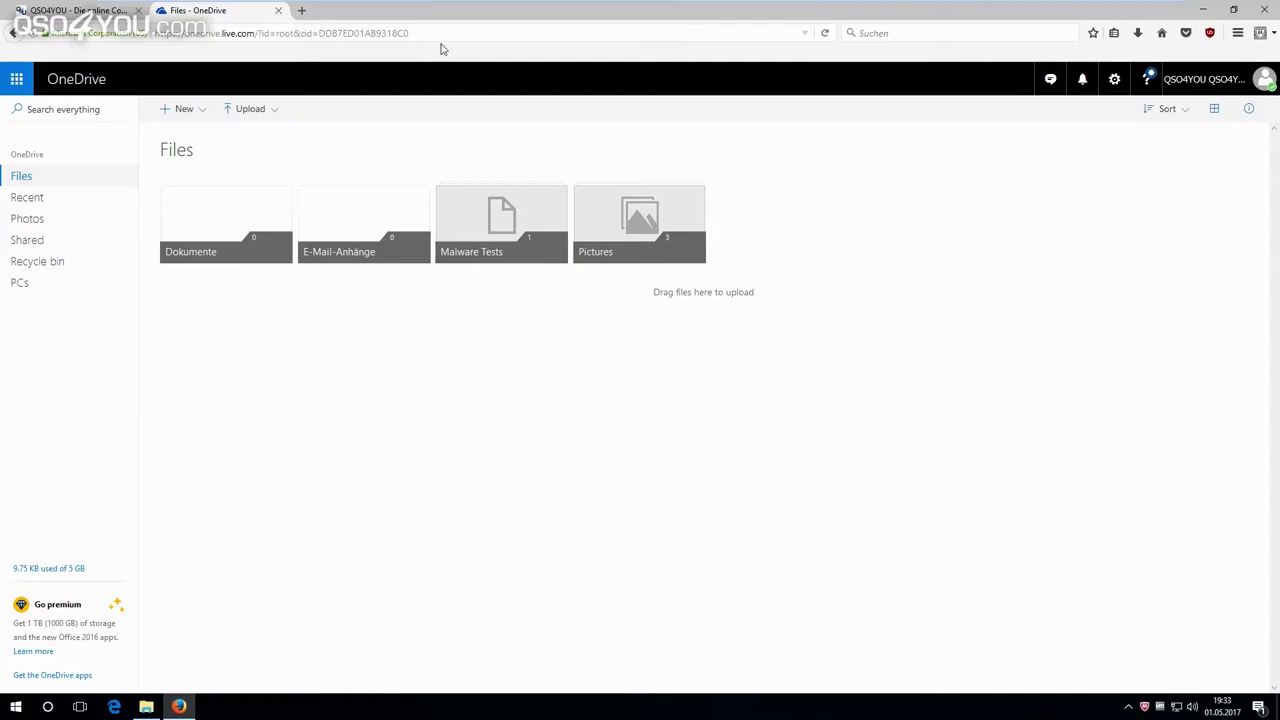
Select the account's cid value in the OneDrive page address.
{"action": "left_click", "coordinate": [320, 32]}
{"action": "left_click", "coordinate": [320, 32]}
{"action": "left_click_drag", "start_coordinate": [318, 33], "coordinate": [410, 38]}
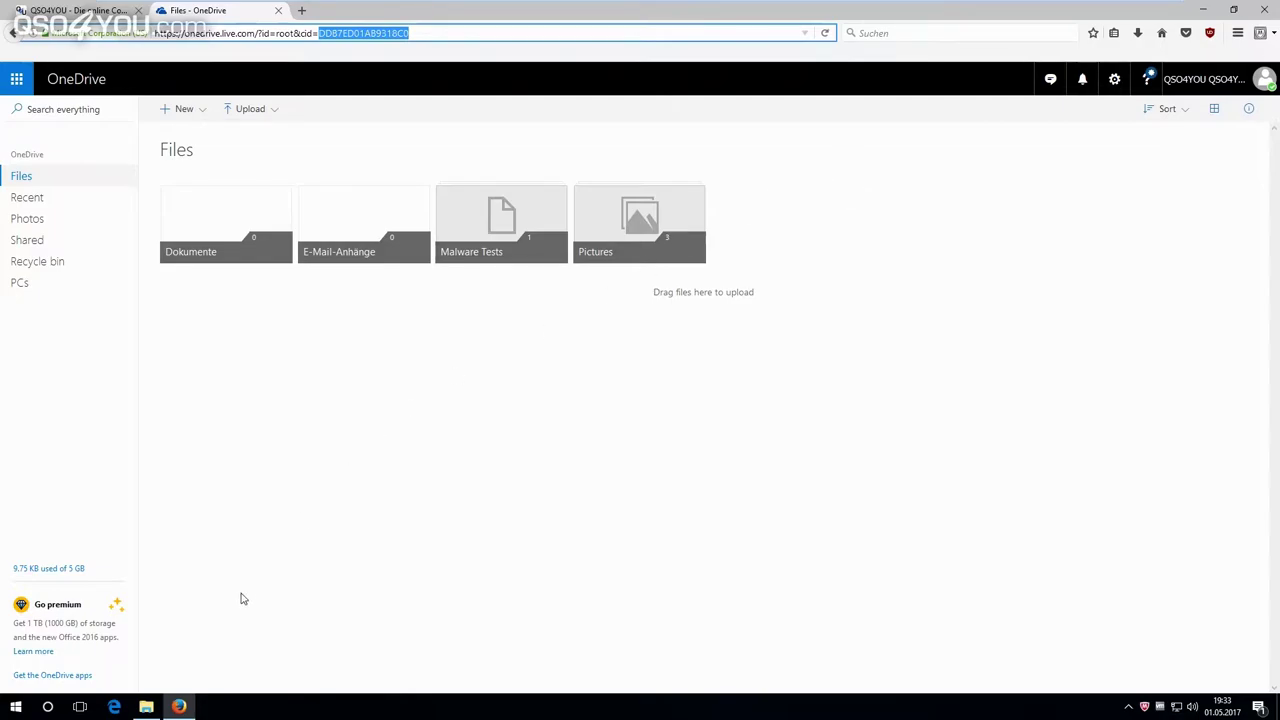
Open Dieser PC in a File Explorer window over the browser.
{"action": "left_click", "coordinate": [146, 707]}
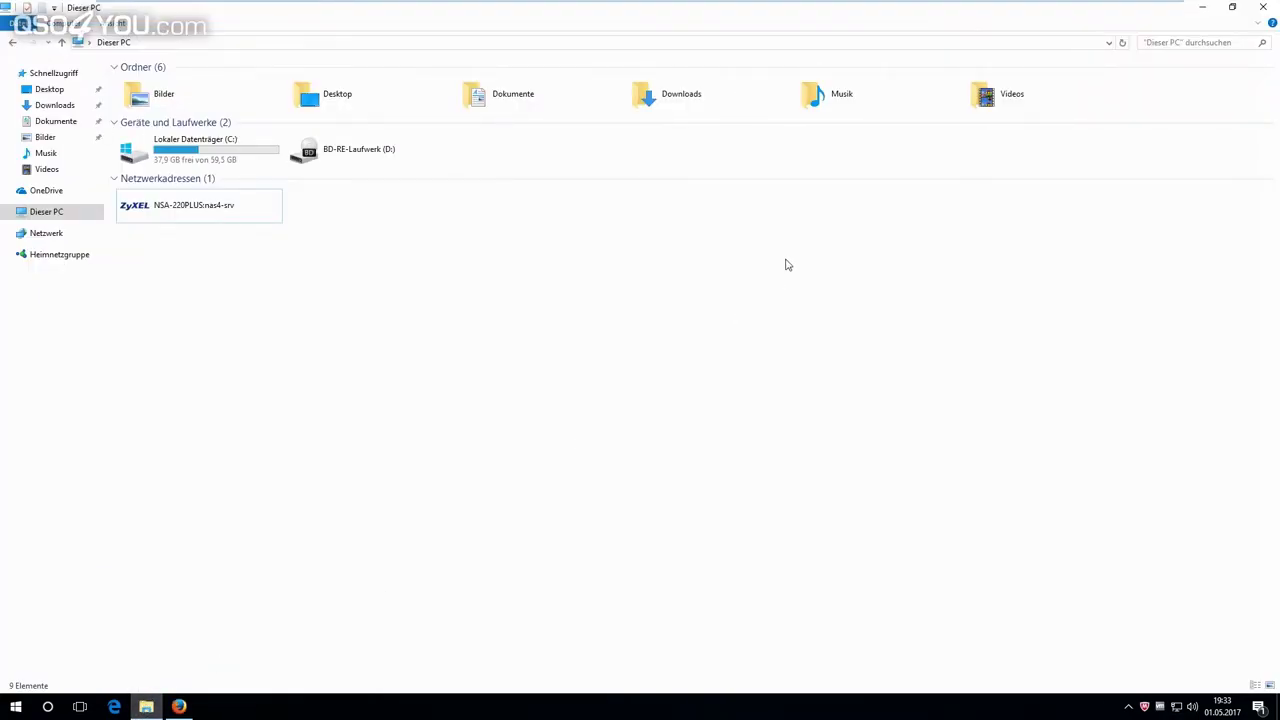
{"action": "left_click_drag", "start_coordinate": [613, 20], "coordinate": [563, 137]}
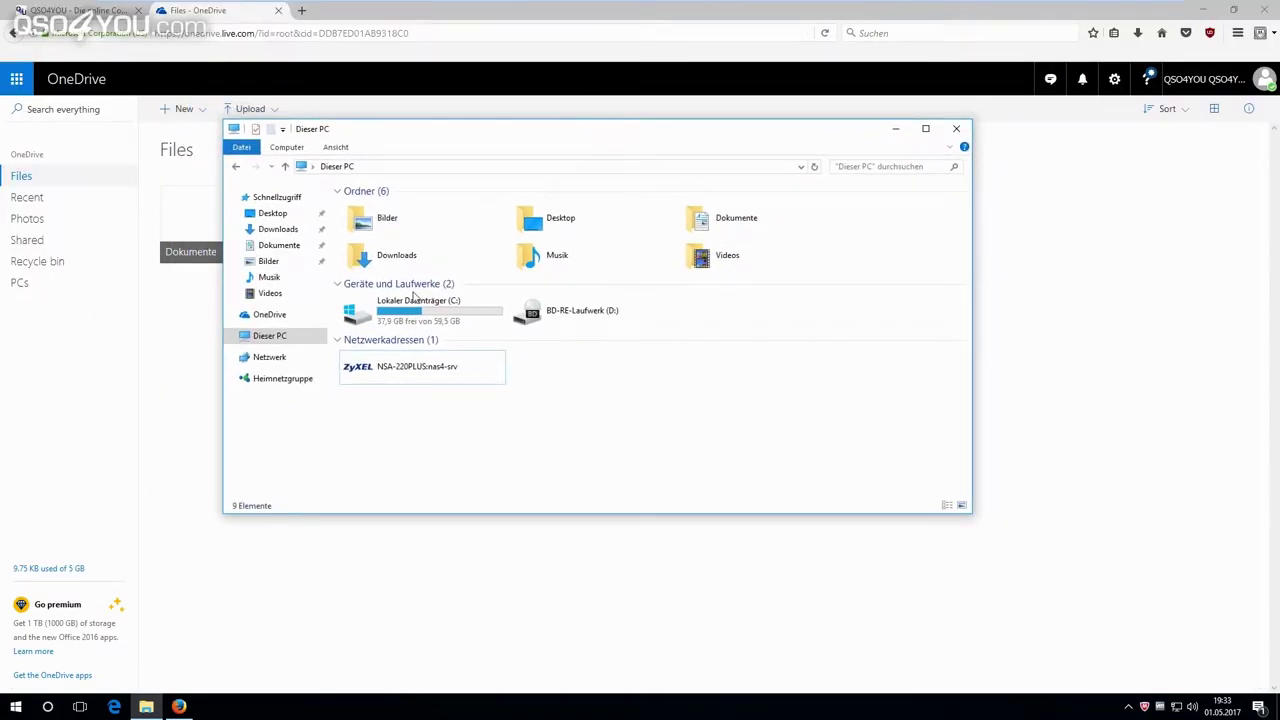
{"action": "left_click", "coordinate": [379, 318]}
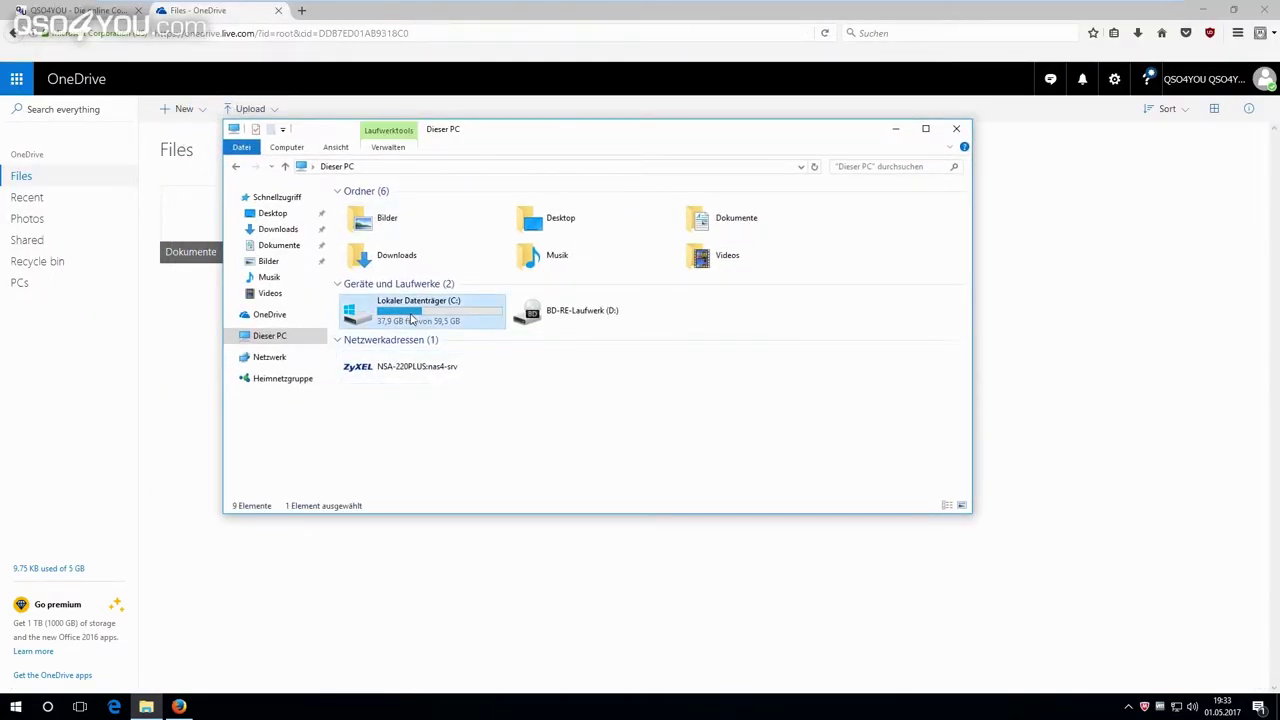
{"action": "left_click", "coordinate": [666, 394]}
{"action": "left_click", "coordinate": [610, 318]}
{"action": "left_click", "coordinate": [582, 405]}
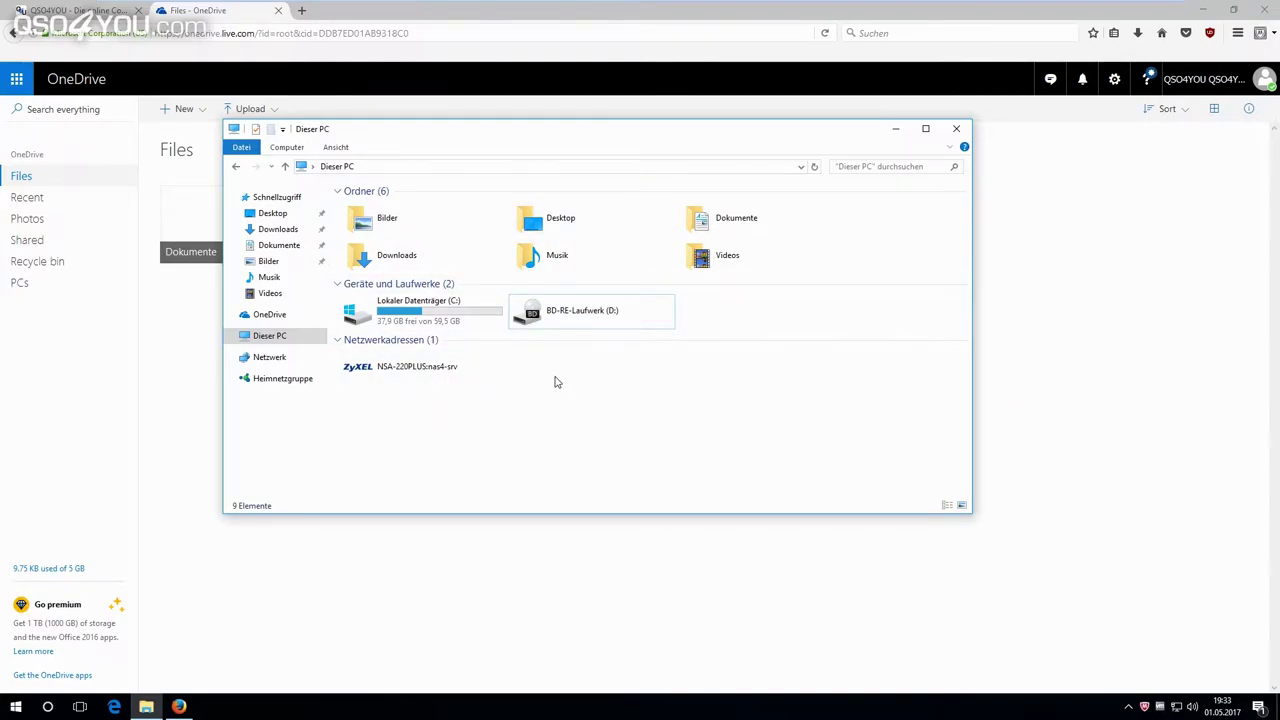
Maximize Dieser PC and open Netzlaufwerk verbinden from the Computer ribbon tab.
{"action": "double_click", "coordinate": [567, 129]}
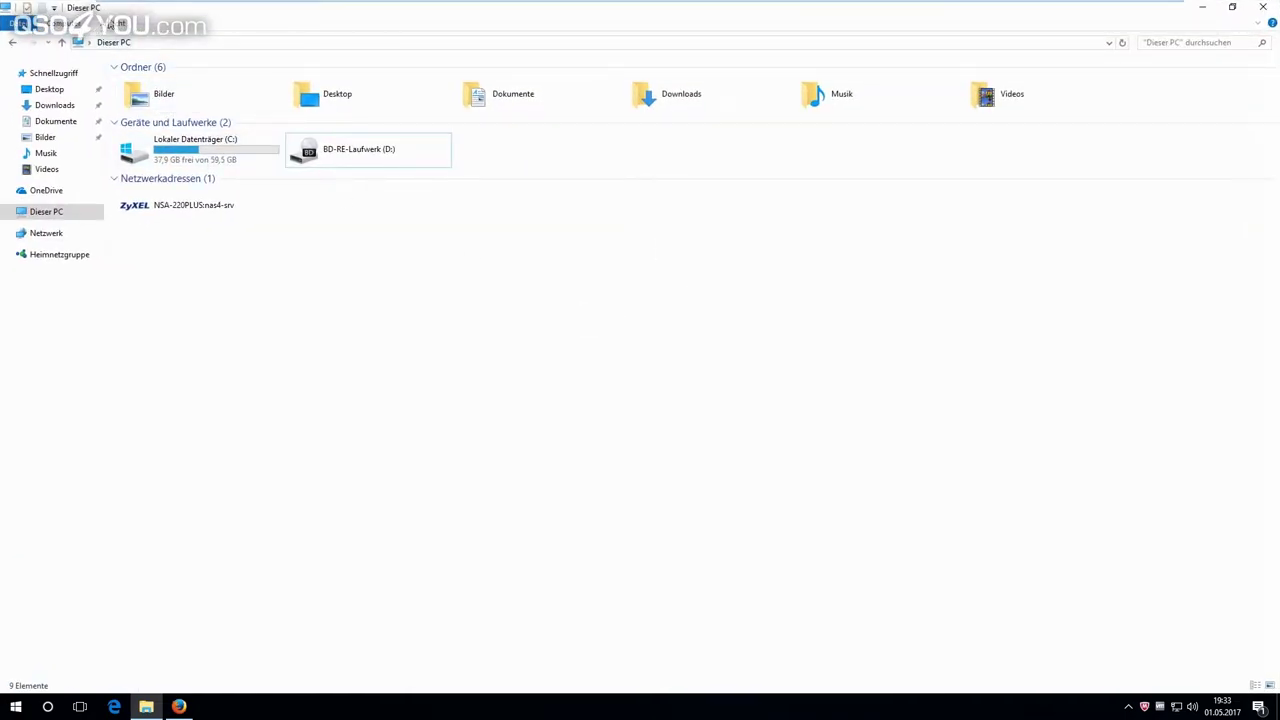
{"action": "left_click", "coordinate": [115, 24]}
{"action": "left_click", "coordinate": [72, 24]}
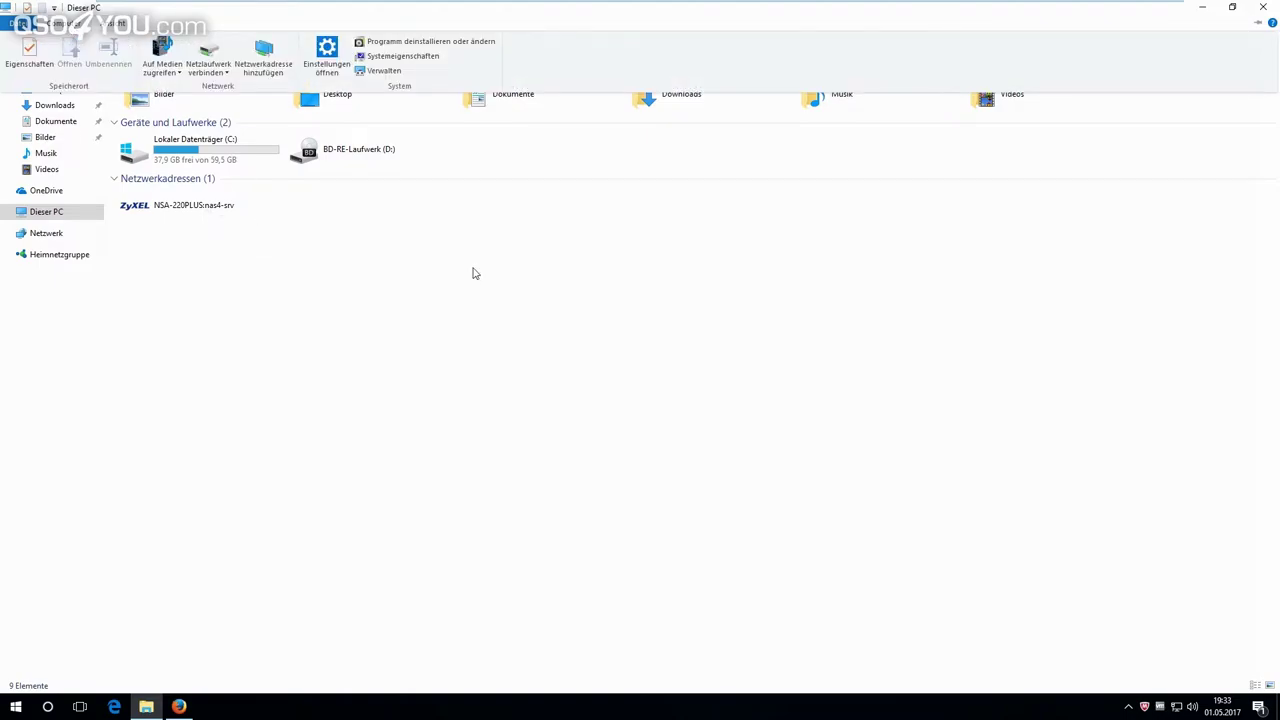
{"action": "left_click", "coordinate": [212, 54]}
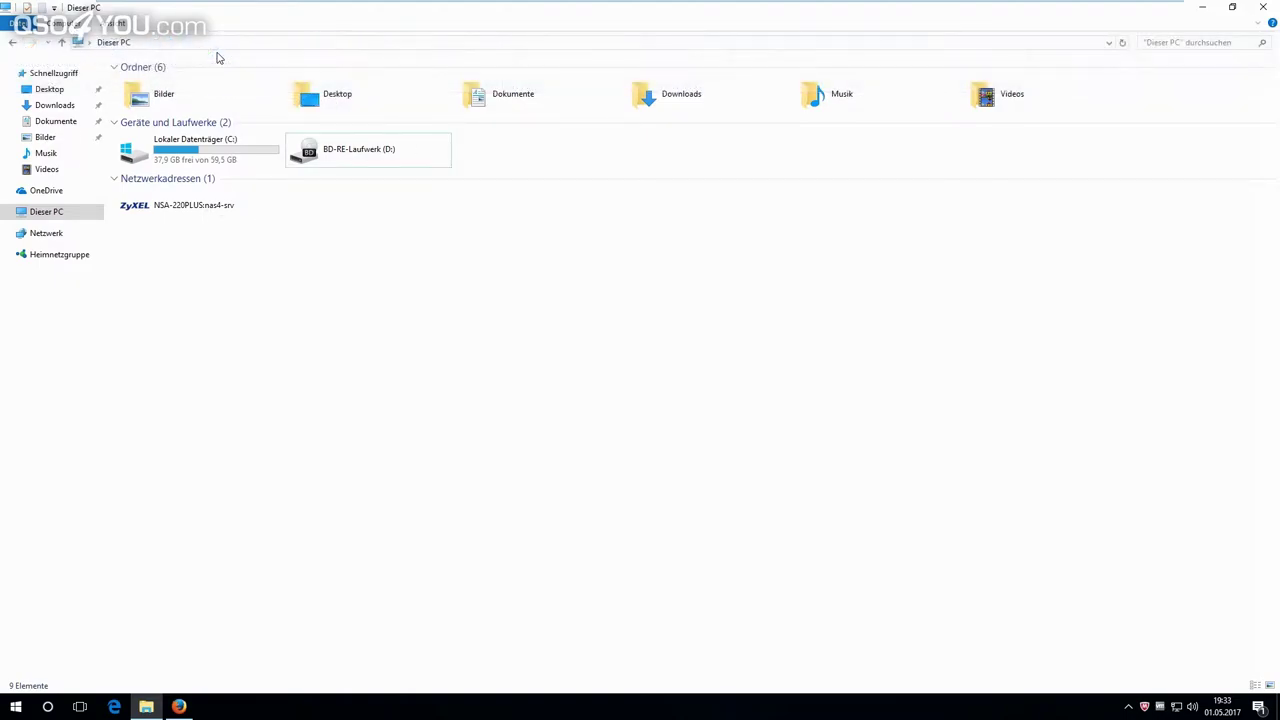
{"action": "left_click", "coordinate": [805, 482]}
{"action": "left_click", "coordinate": [70, 23]}
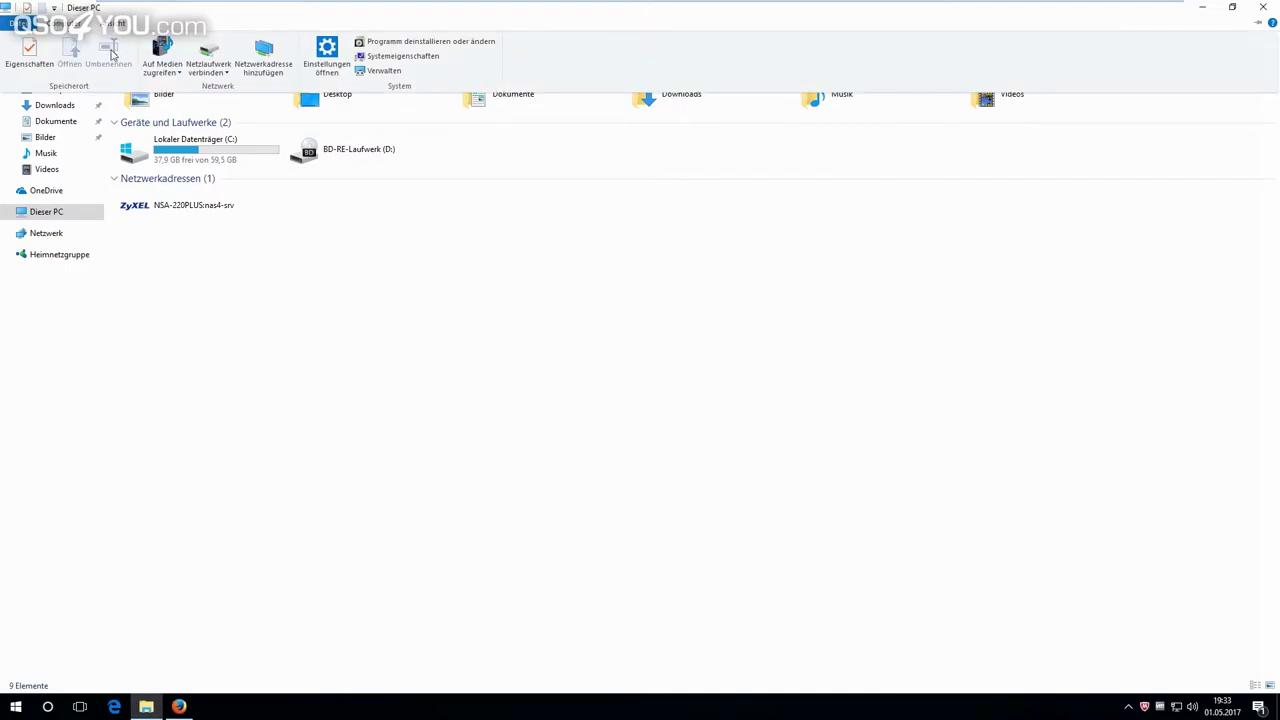
{"action": "left_click", "coordinate": [199, 72]}
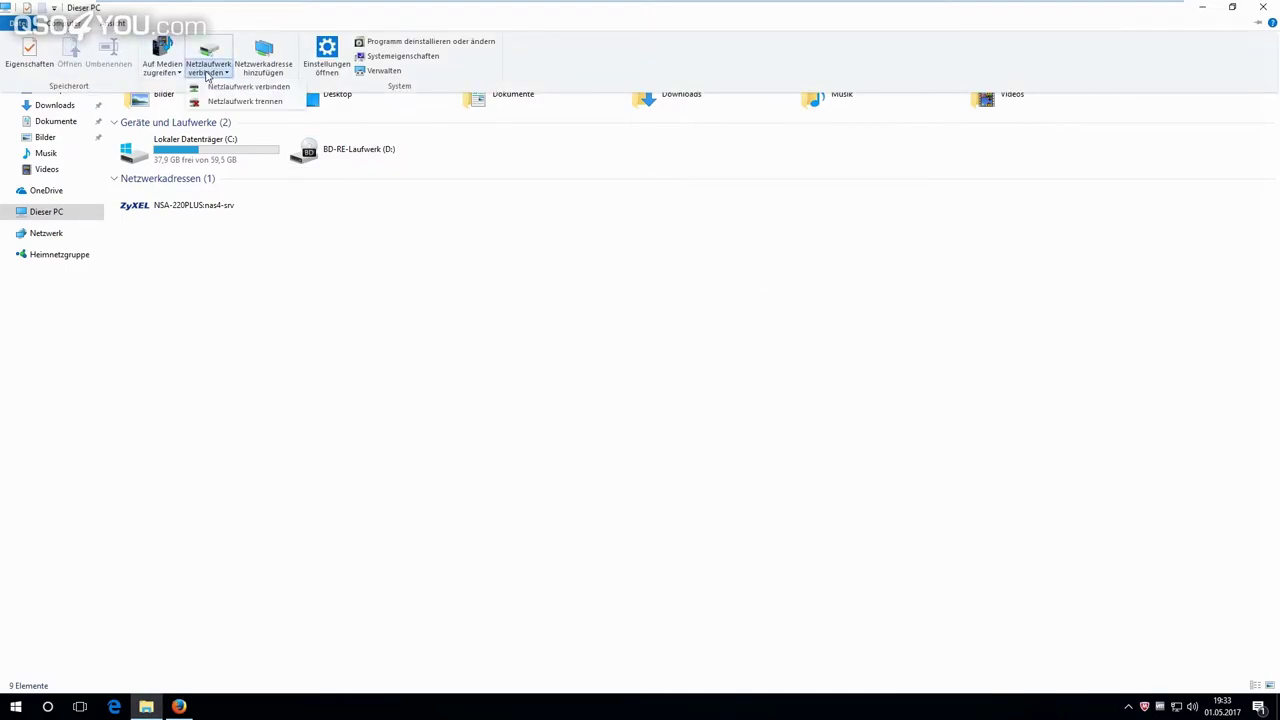
{"action": "left_click", "coordinate": [212, 88]}
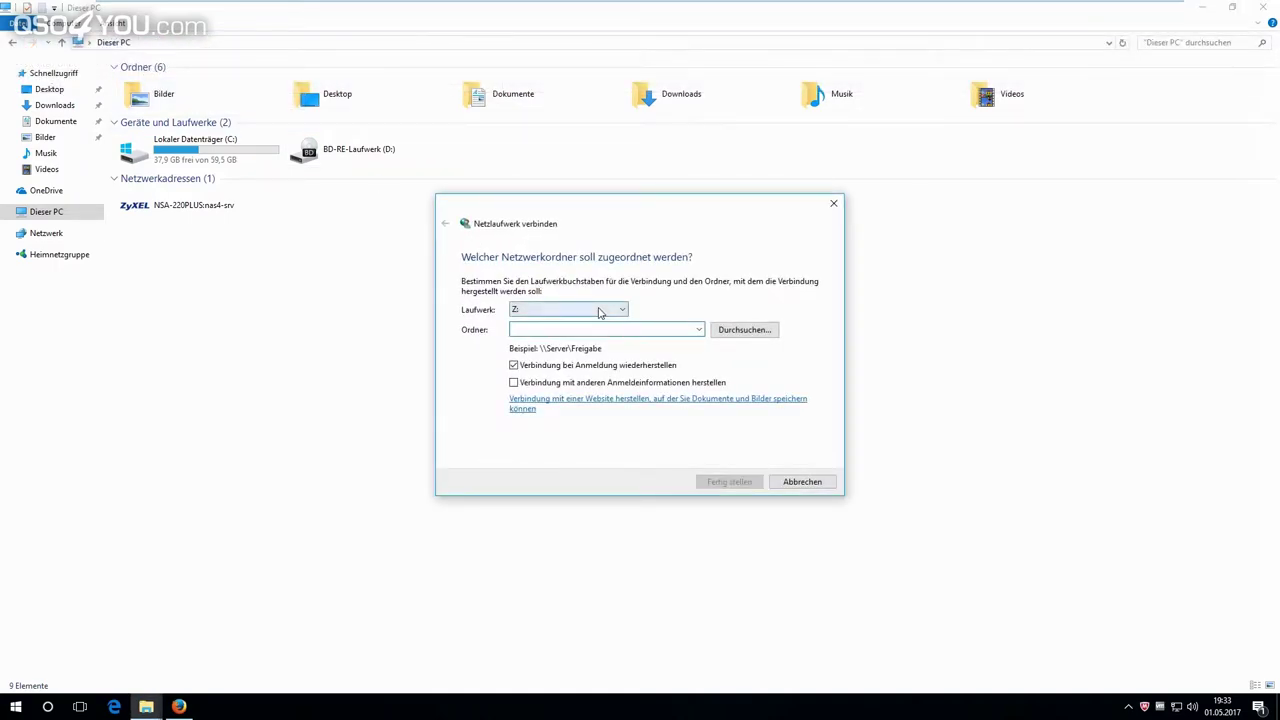
Choose O: as the drive letter for the new network drive.
{"action": "left_click", "coordinate": [596, 310]}
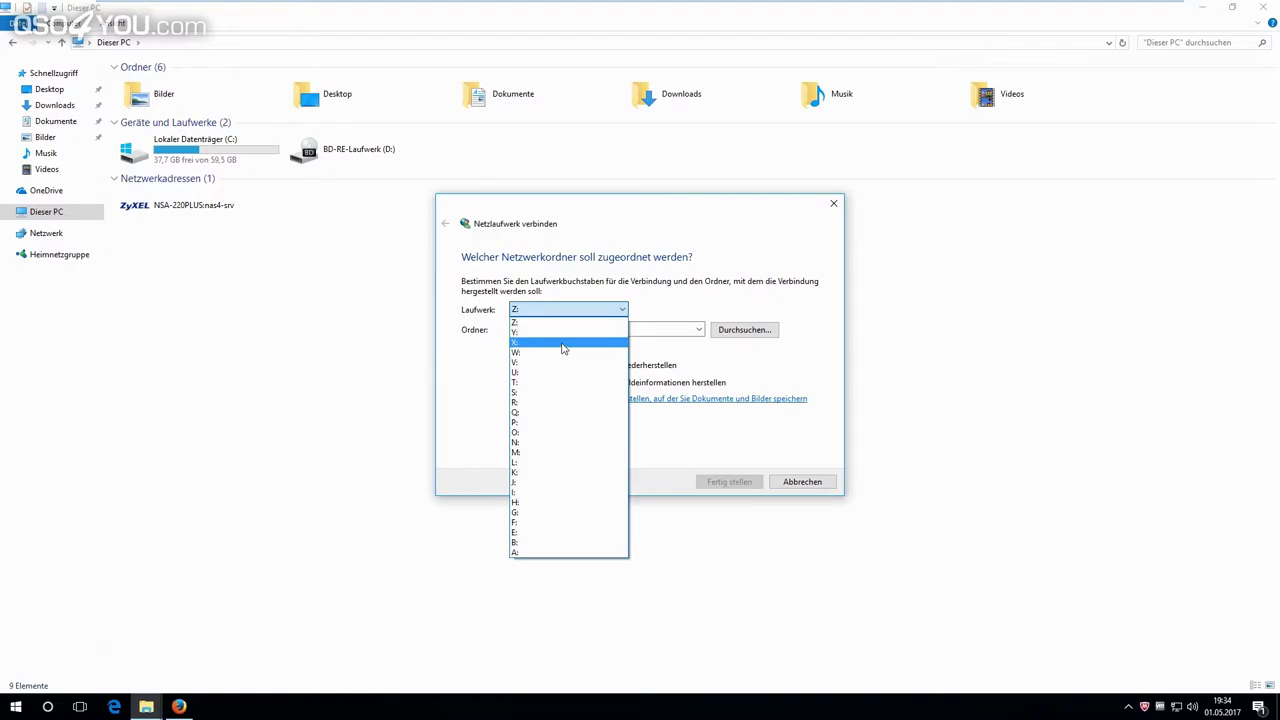
{"action": "left_click", "coordinate": [654, 287]}
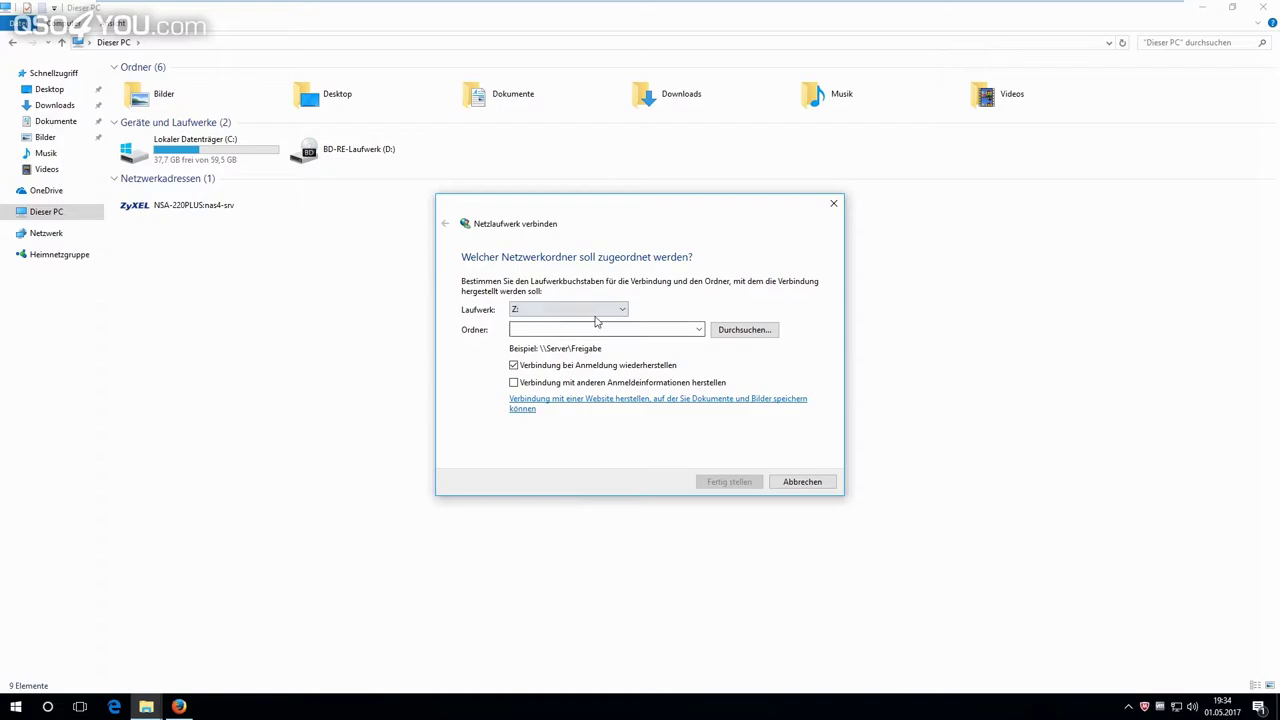
{"action": "left_click", "coordinate": [594, 311]}
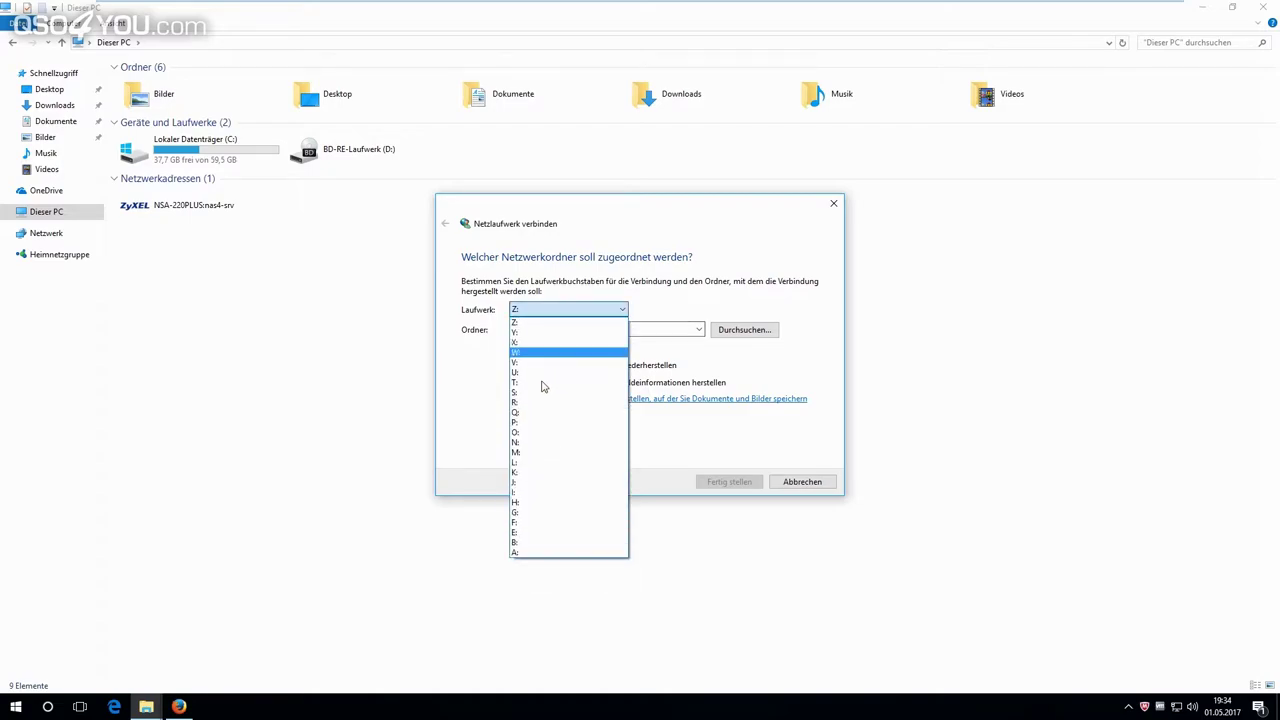
{"action": "left_click", "coordinate": [535, 435]}
{"action": "left_click", "coordinate": [580, 328]}
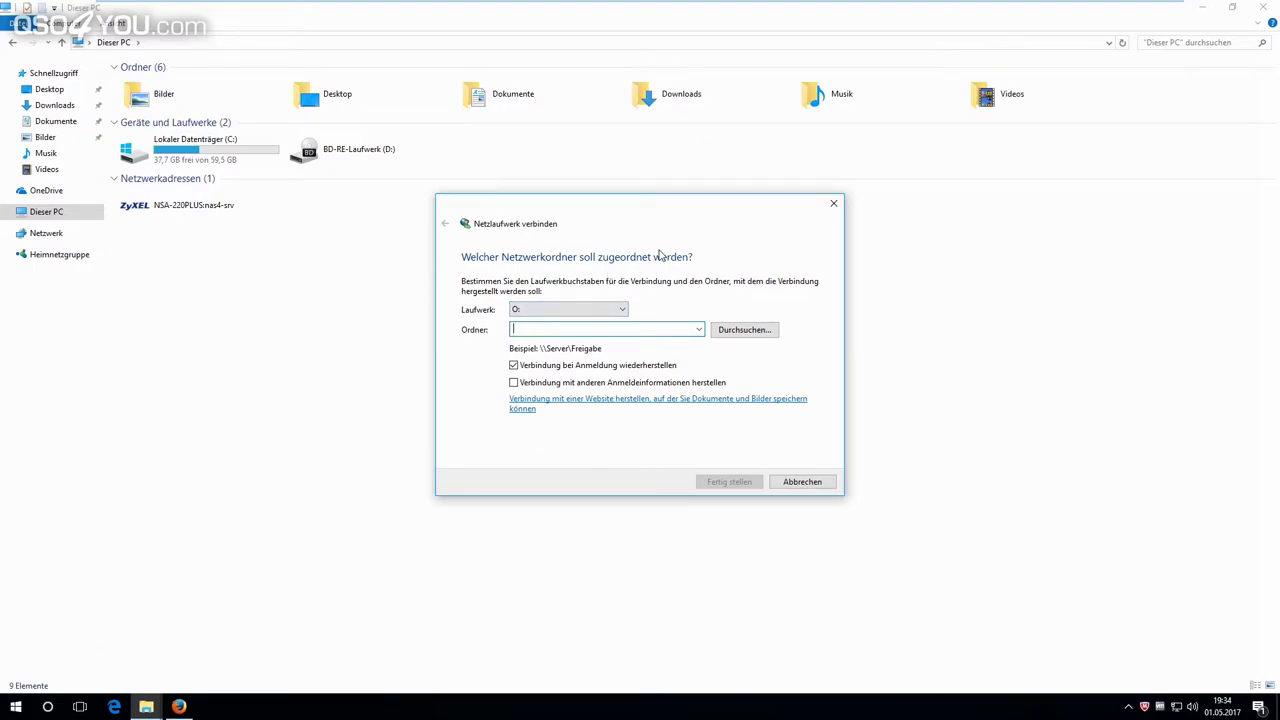
{"action": "type", "text": "h"}
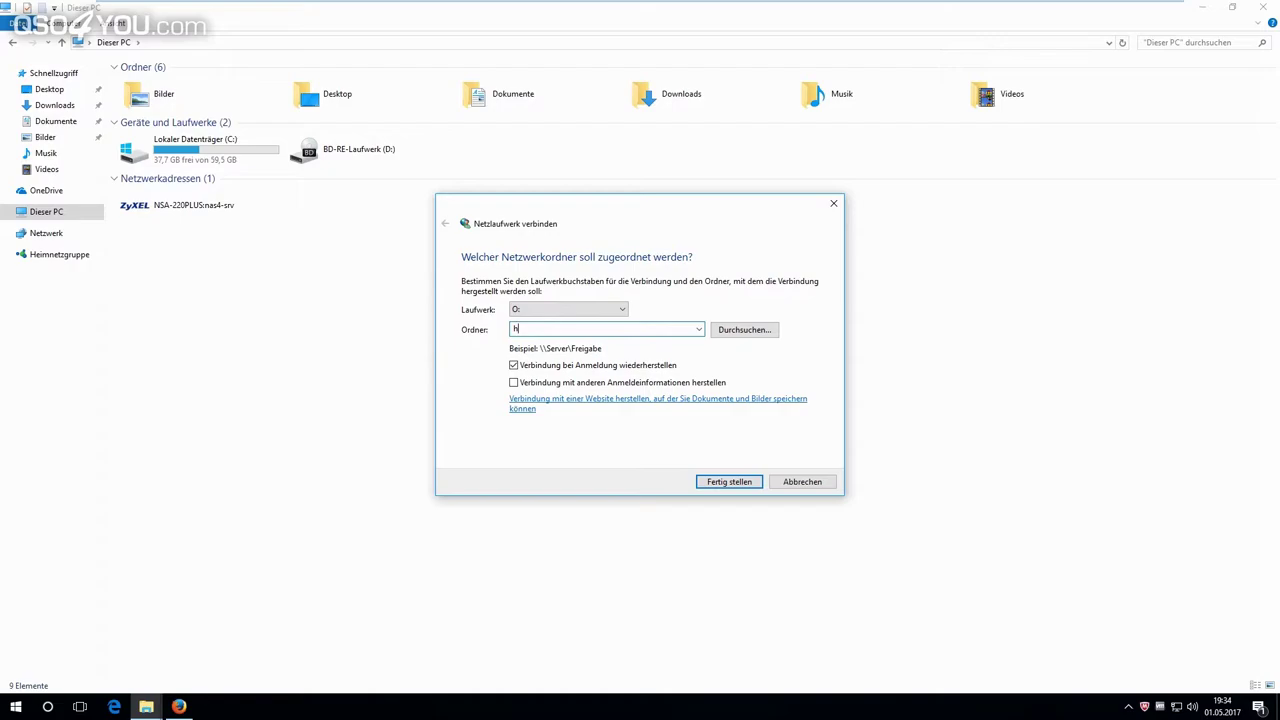
{"action": "key", "text": "BackSpace"}
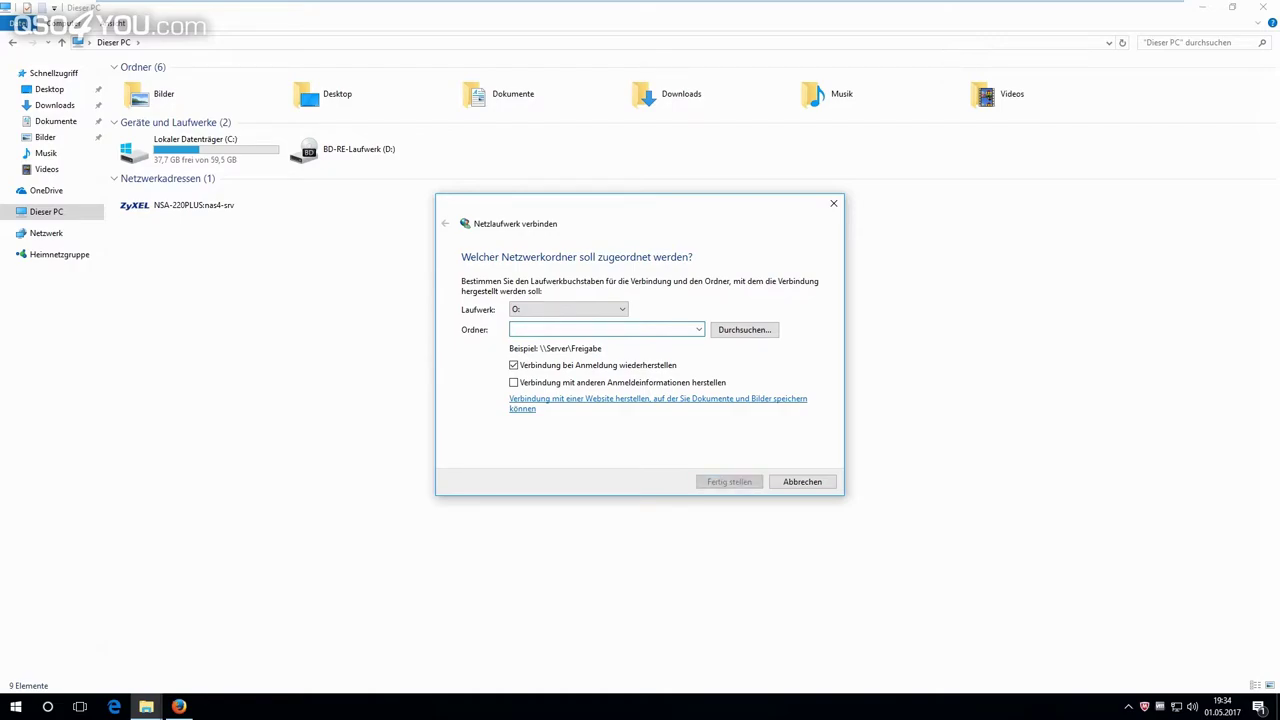
{"action": "type", "text": "http"}
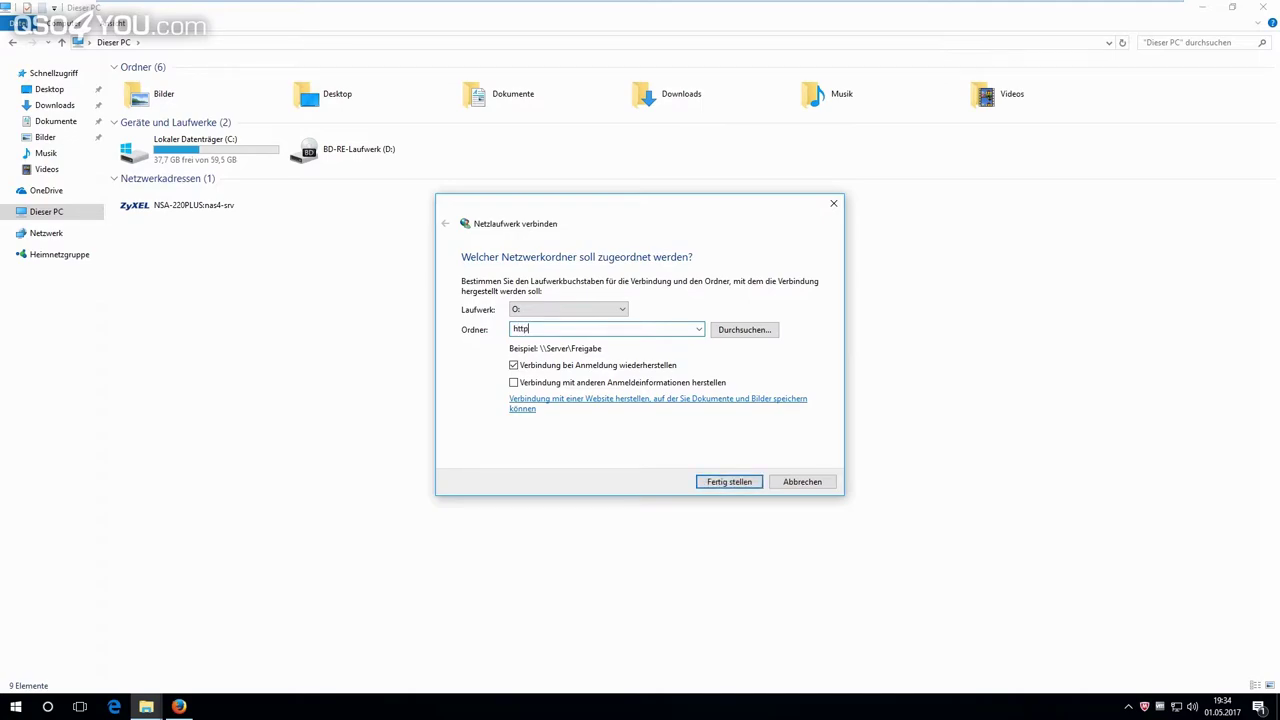
{"action": "type", "text": "s://"}
{"action": "type", "text": "docs.live.net/"}
Copy the cid from Firefox's OneDrive address and return to the Netzlaufwerk verbinden wizard.
{"action": "left_click", "coordinate": [178, 706]}
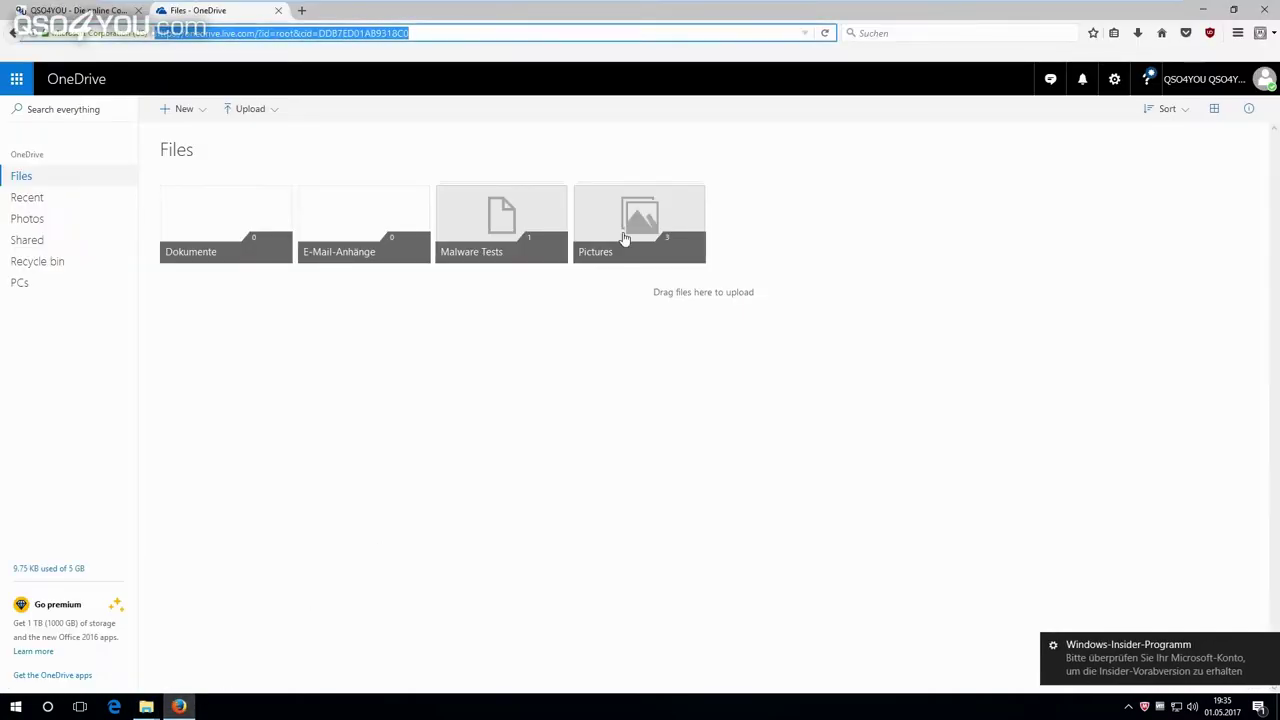
{"action": "double_click", "coordinate": [343, 33]}
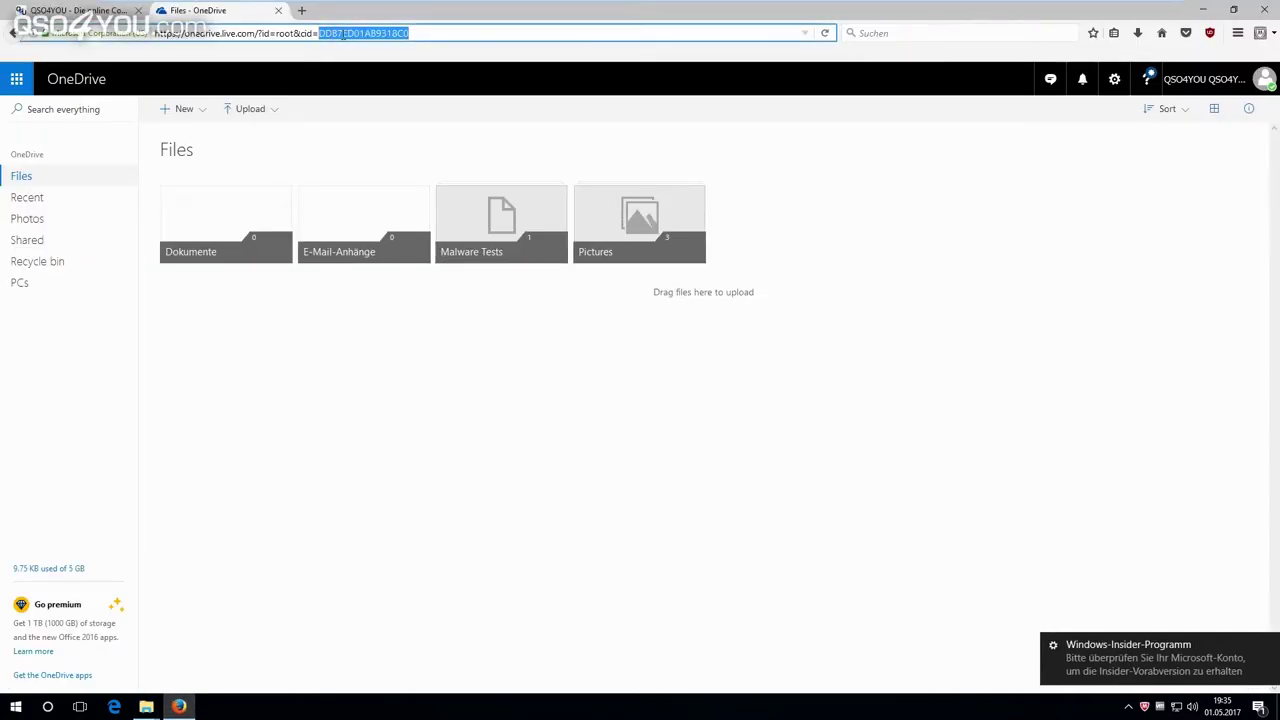
{"action": "right_click", "coordinate": [343, 33]}
{"action": "left_click", "coordinate": [380, 76]}
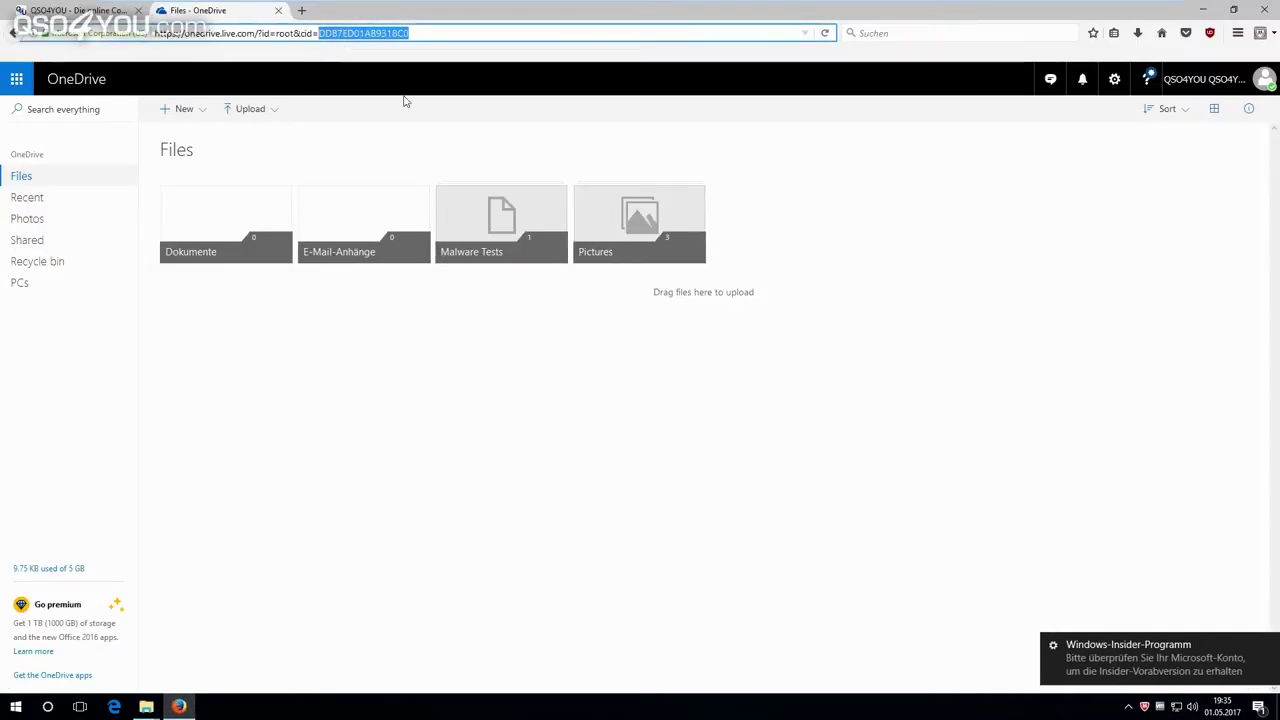
{"action": "left_click", "coordinate": [146, 707]}
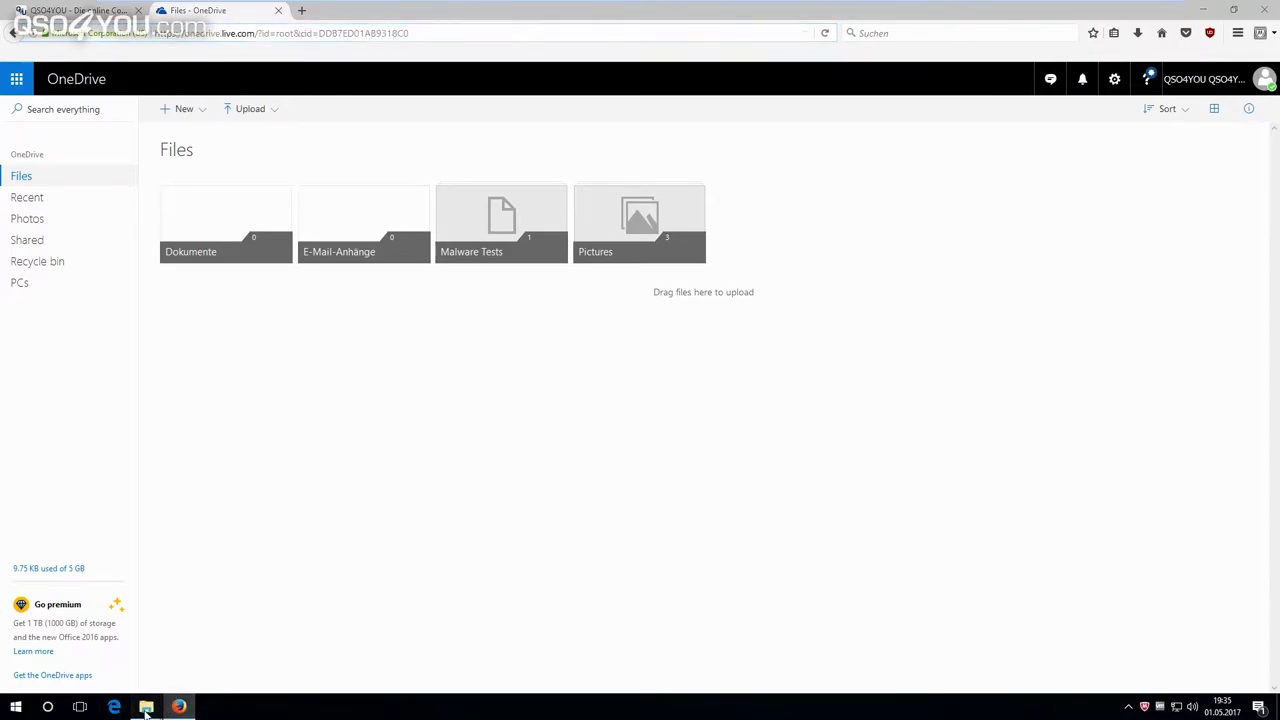
{"action": "left_click", "coordinate": [221, 659]}
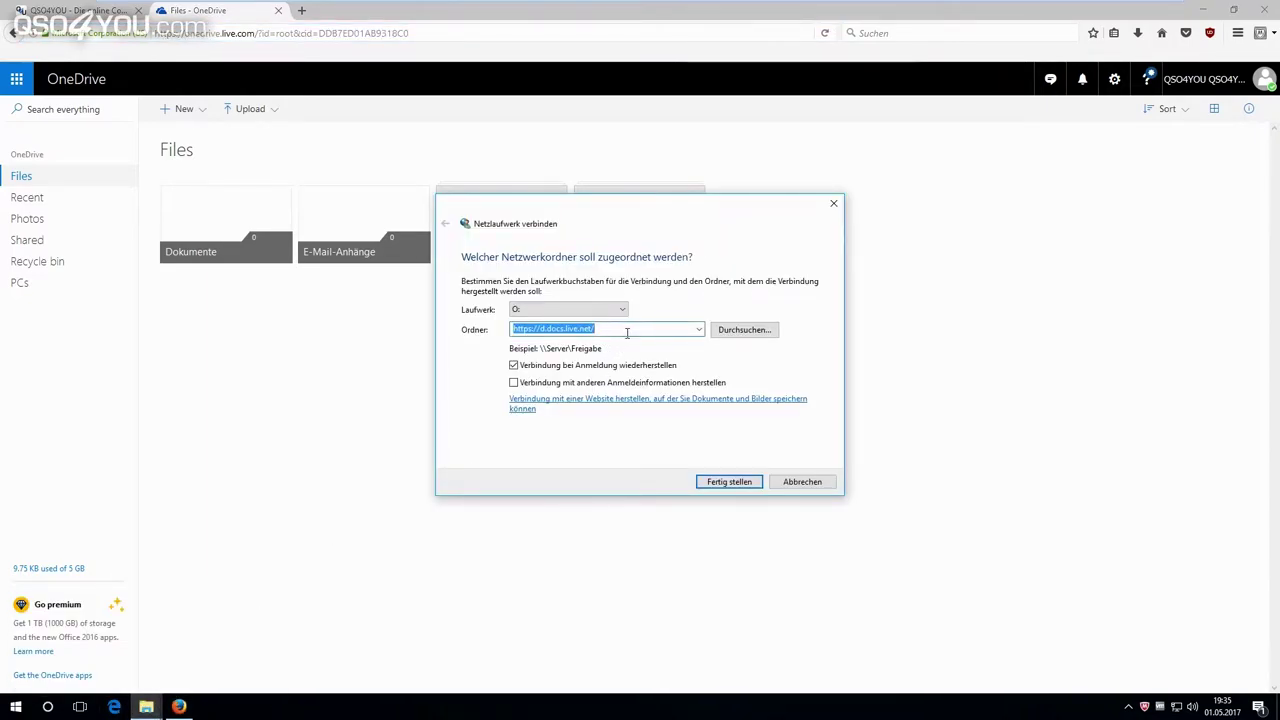
Append the copied account id and '/' to the folder address, then Fertig stellen.
{"action": "left_click", "coordinate": [627, 333]}
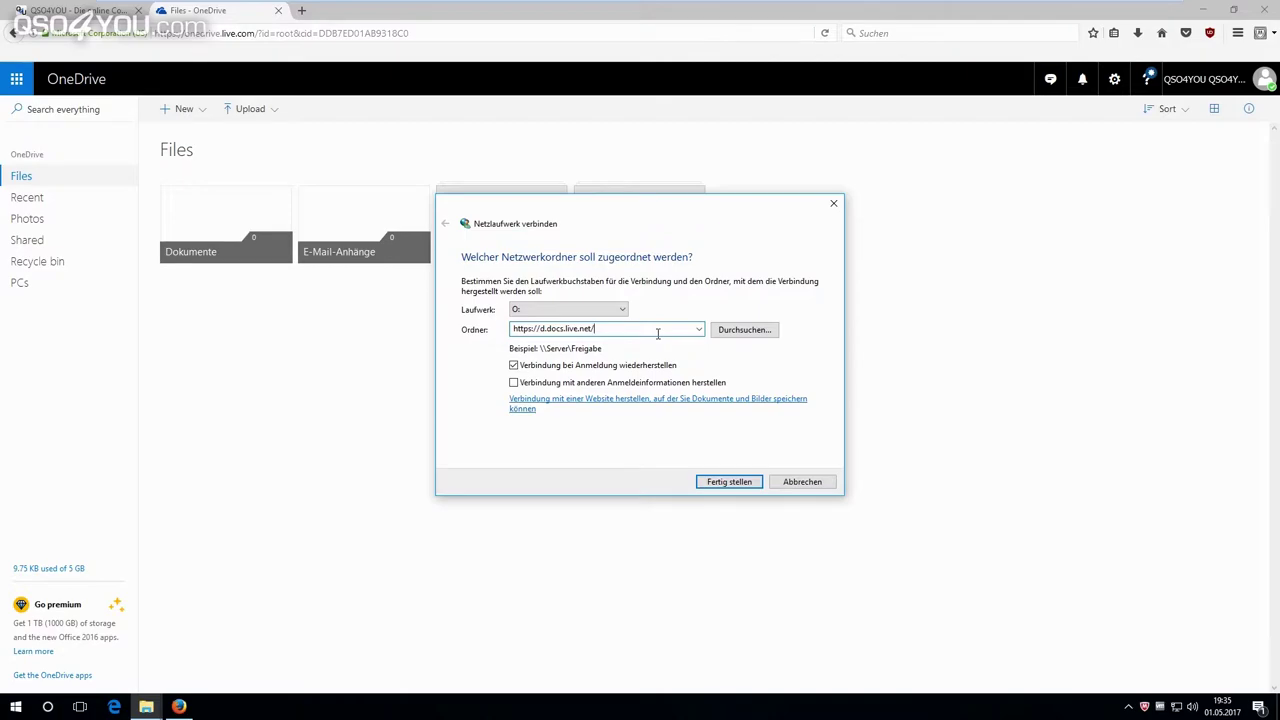
{"action": "key", "text": "ctrl+v"}
{"action": "type", "text": "/"}
{"action": "left_click", "coordinate": [729, 482]}
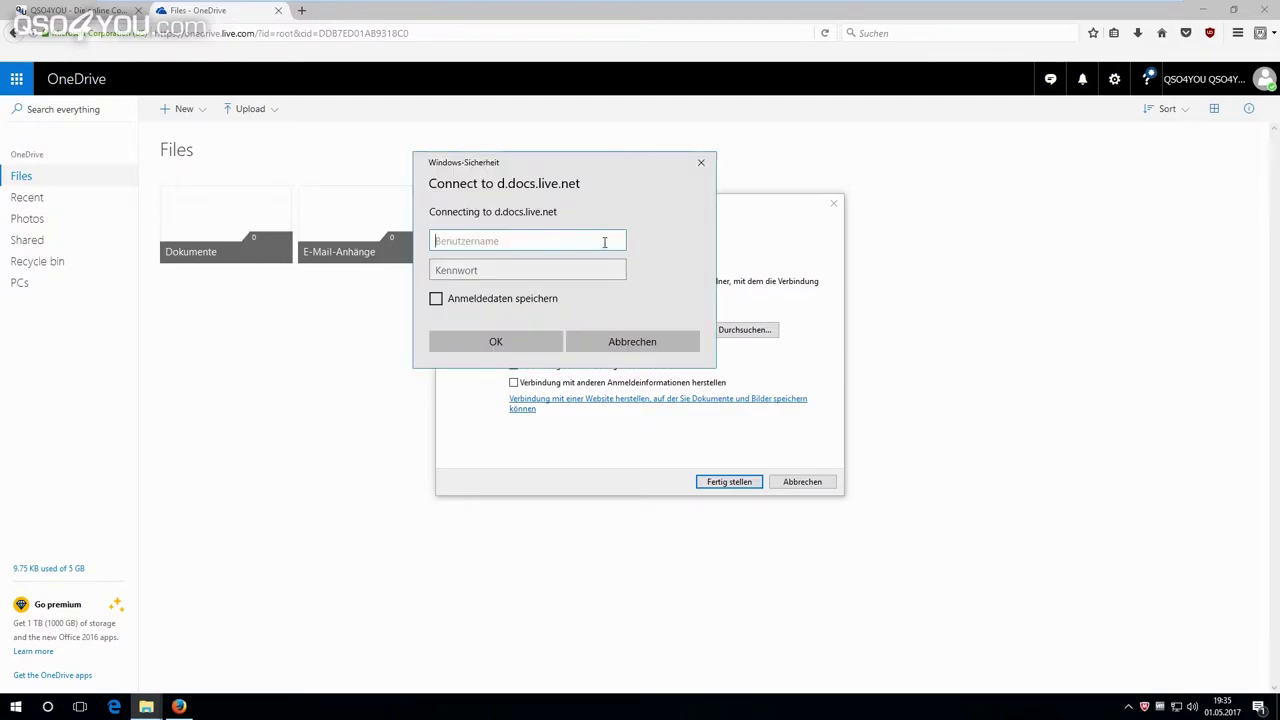
Sign in with the account e-mail and password, with Anmeldedaten speichern ticked.
{"action": "key", "text": "Tab"}
{"action": "type", "text": "q••••••••••••"}
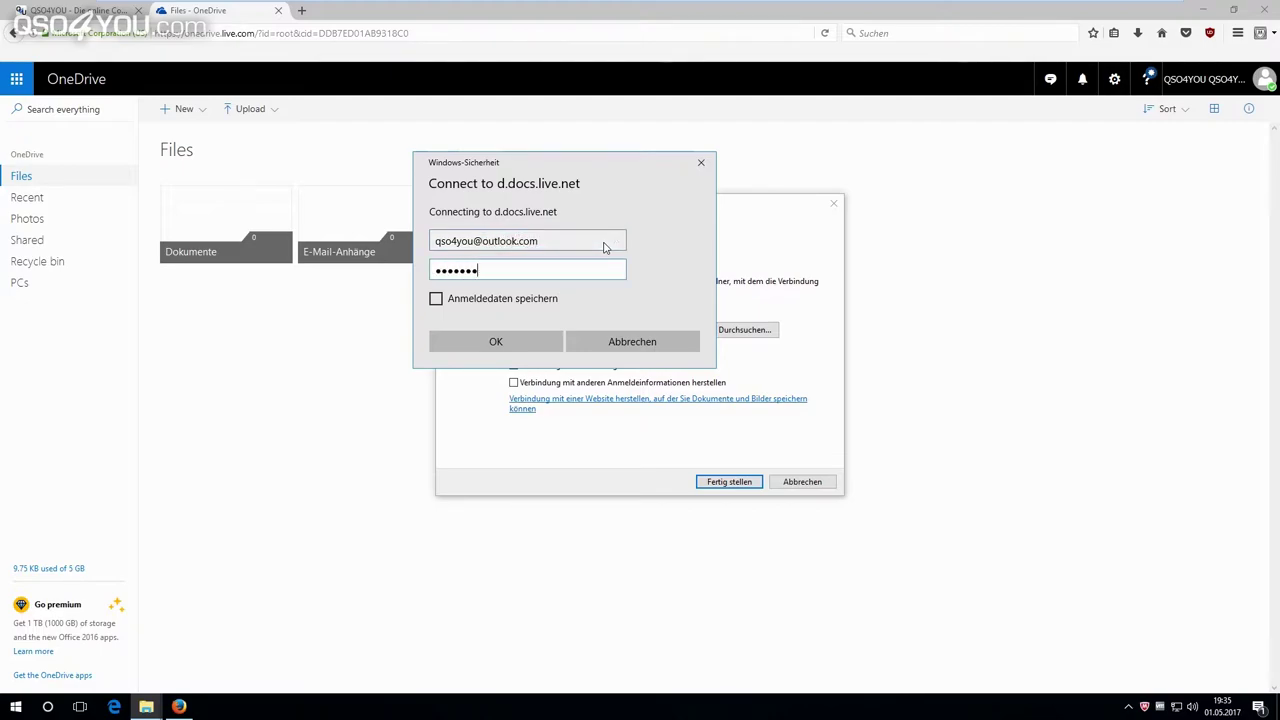
{"action": "type", "text": "•"}
{"action": "left_click", "coordinate": [515, 299]}
{"action": "left_click", "coordinate": [524, 344]}
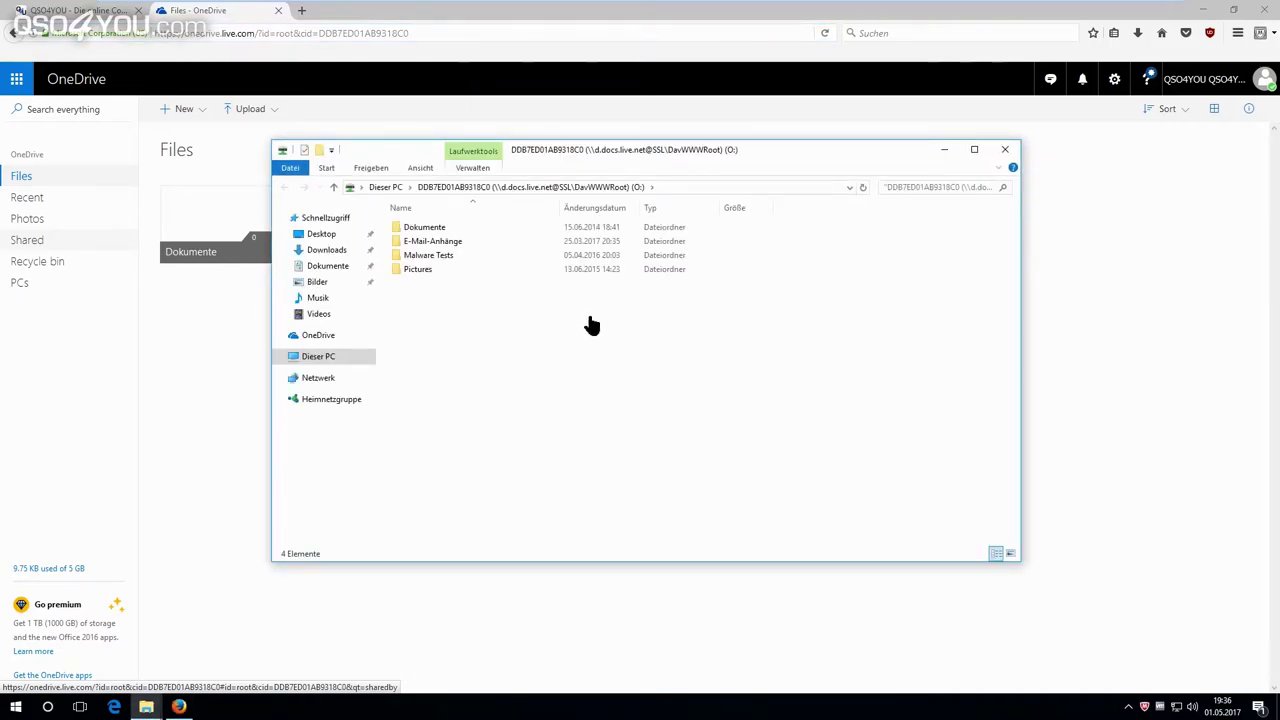
Rename the mapped network drive to 'OneDrive' in Dieser PC.
{"action": "left_click", "coordinate": [310, 360]}
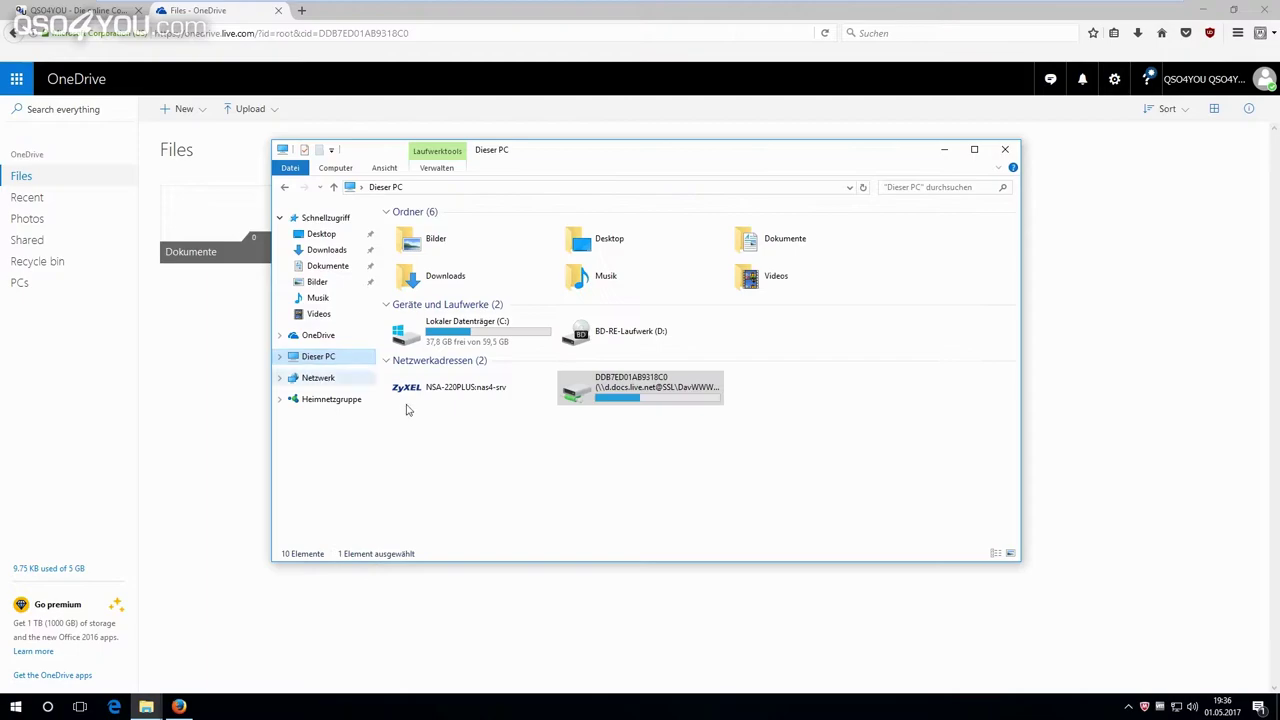
{"action": "left_click", "coordinate": [647, 394]}
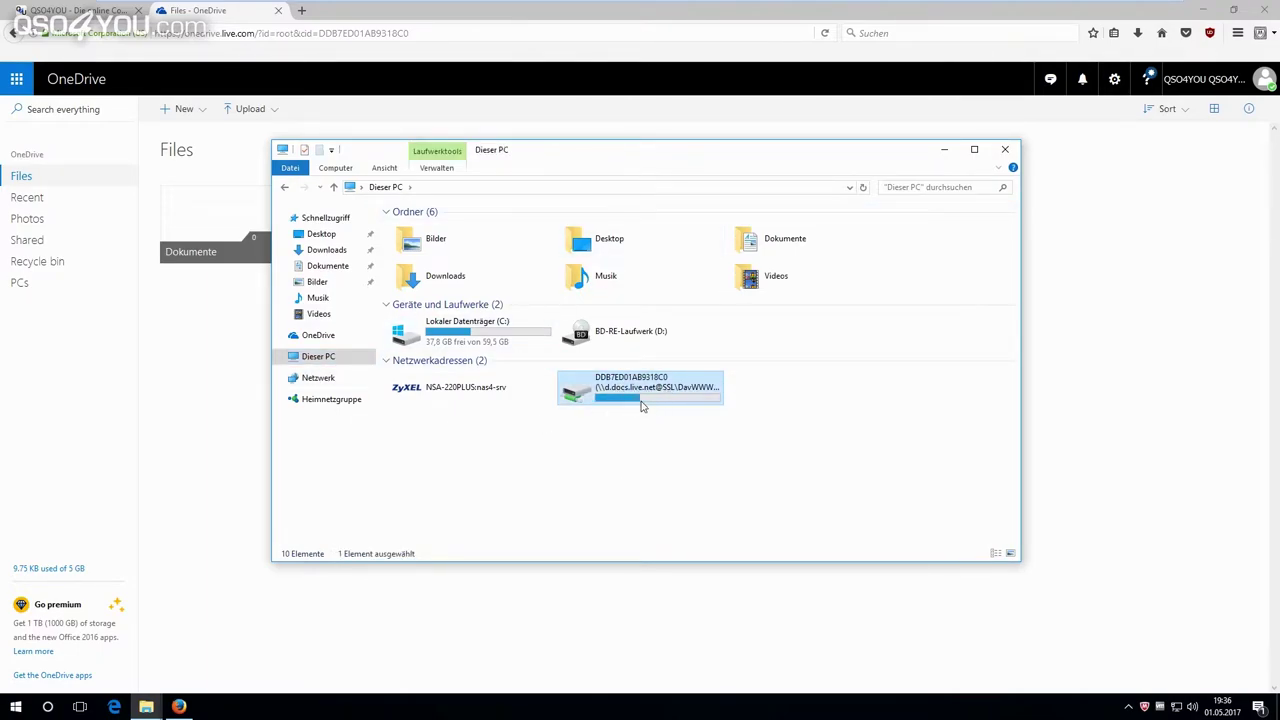
{"action": "mouse_move", "coordinate": [628, 410]}
{"action": "right_click", "coordinate": [648, 398]}
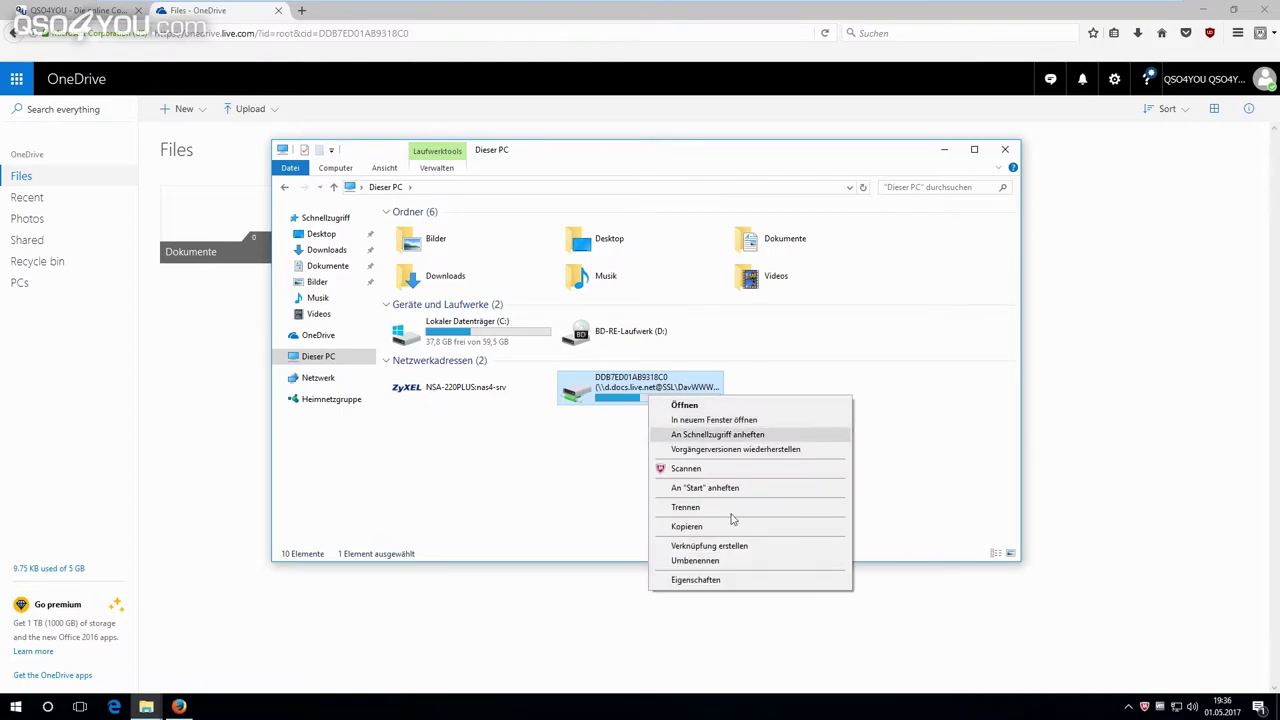
{"action": "left_click", "coordinate": [700, 558]}
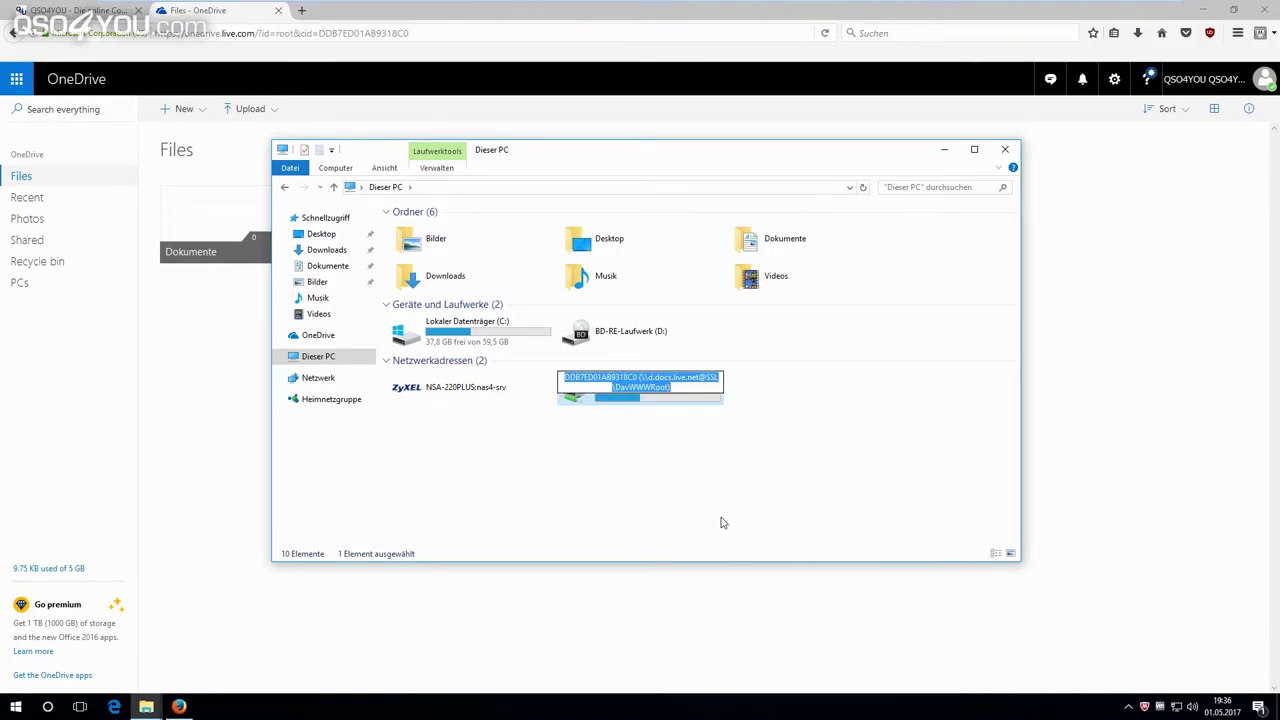
{"action": "type", "text": "OneDrive"}
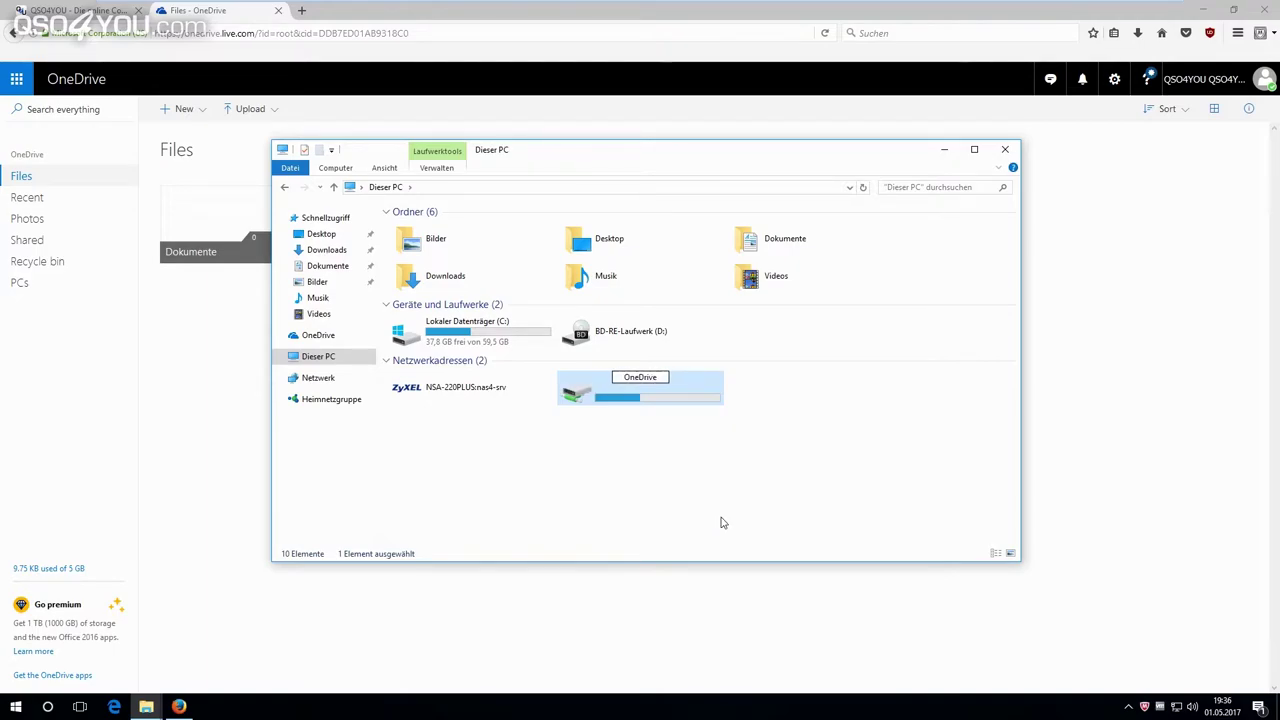
{"action": "key", "text": "Return"}
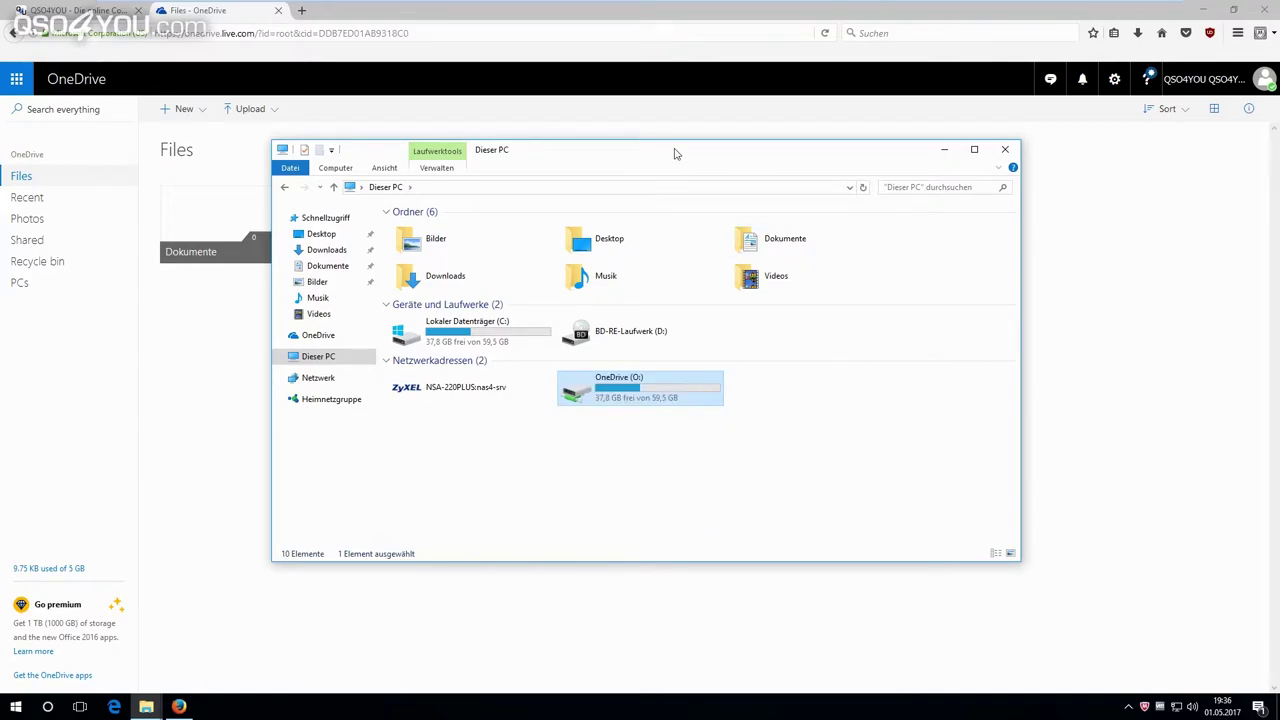
Open the OneDrive (O:) drive under Netzwerkadressen.
{"action": "mouse_move", "coordinate": [667, 162]}
{"action": "left_mouse_down"}
{"action": "mouse_move", "coordinate": [863, 189]}
{"action": "mouse_move", "coordinate": [681, 144]}
{"action": "left_mouse_up"}
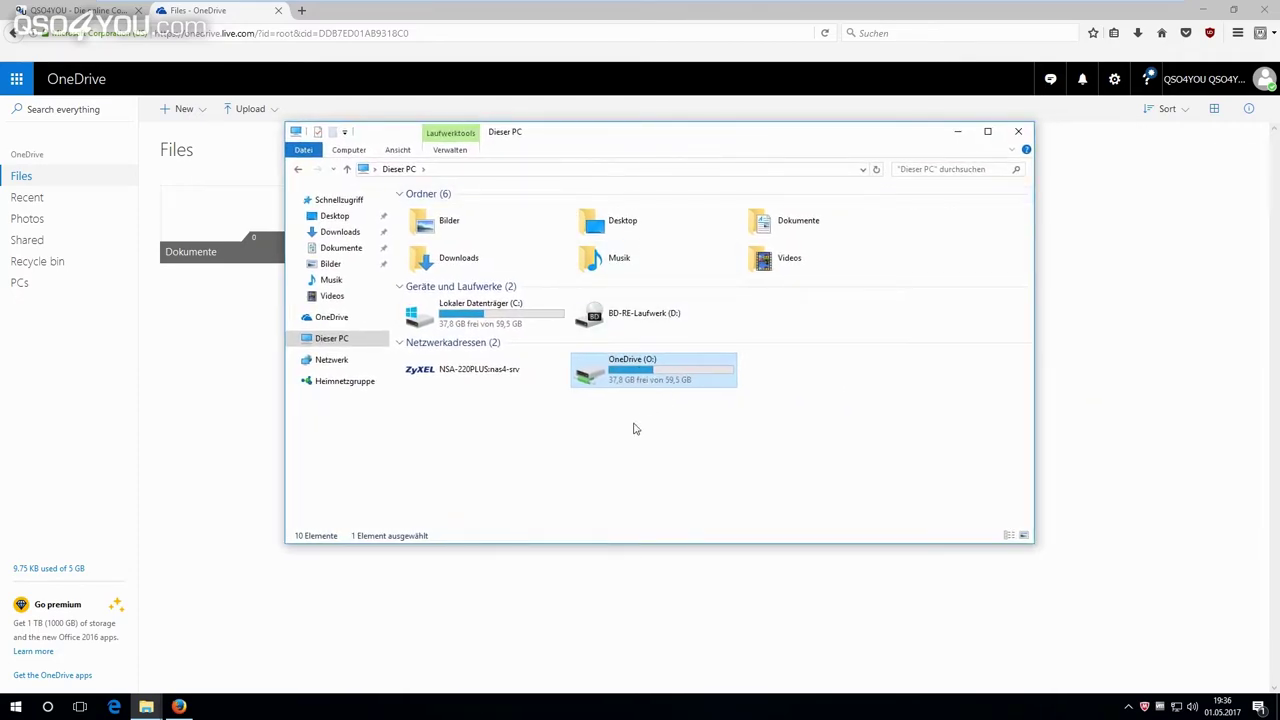
{"action": "left_click", "coordinate": [701, 419]}
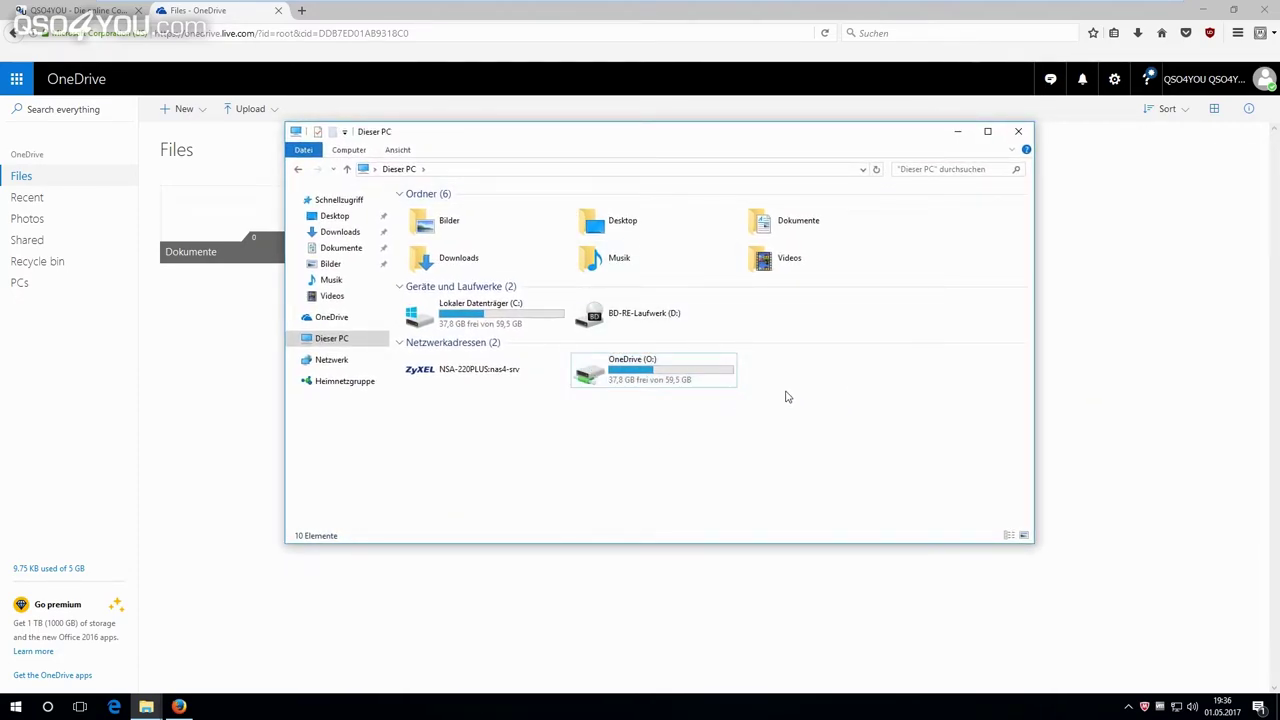
{"action": "left_click", "coordinate": [647, 360]}
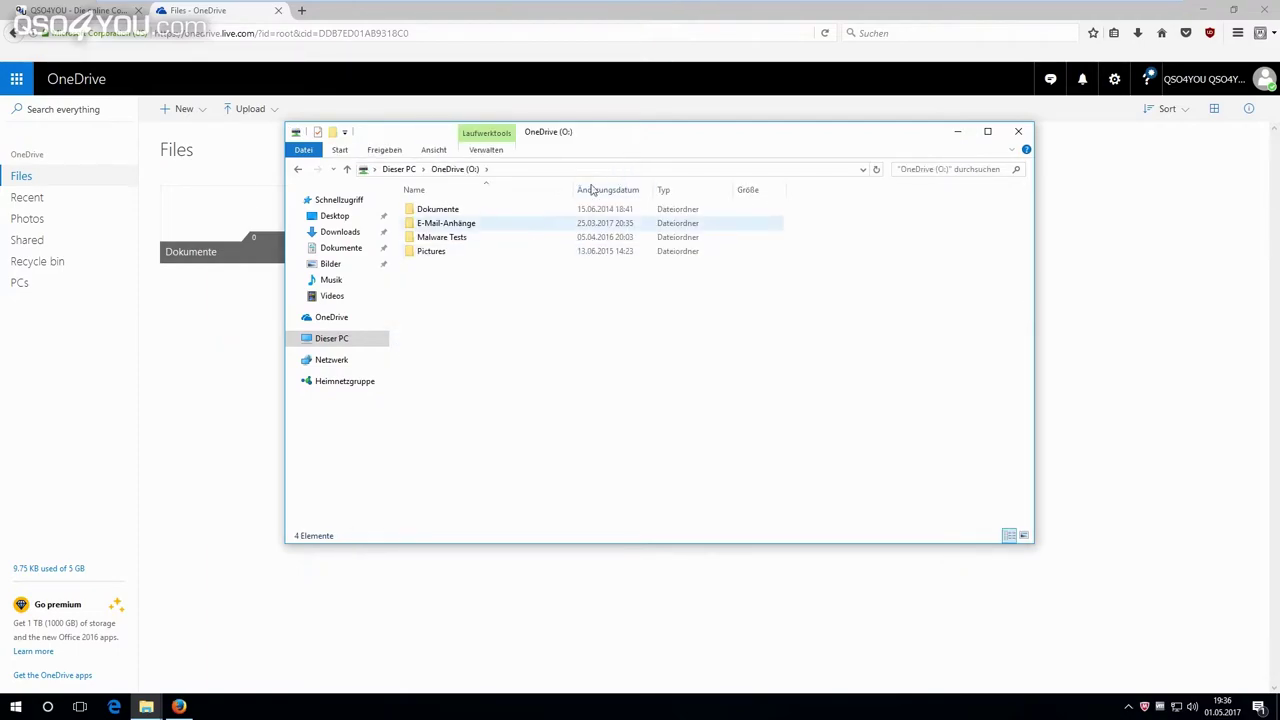
{"action": "left_click_drag", "start_coordinate": [651, 137], "coordinate": [586, 290]}
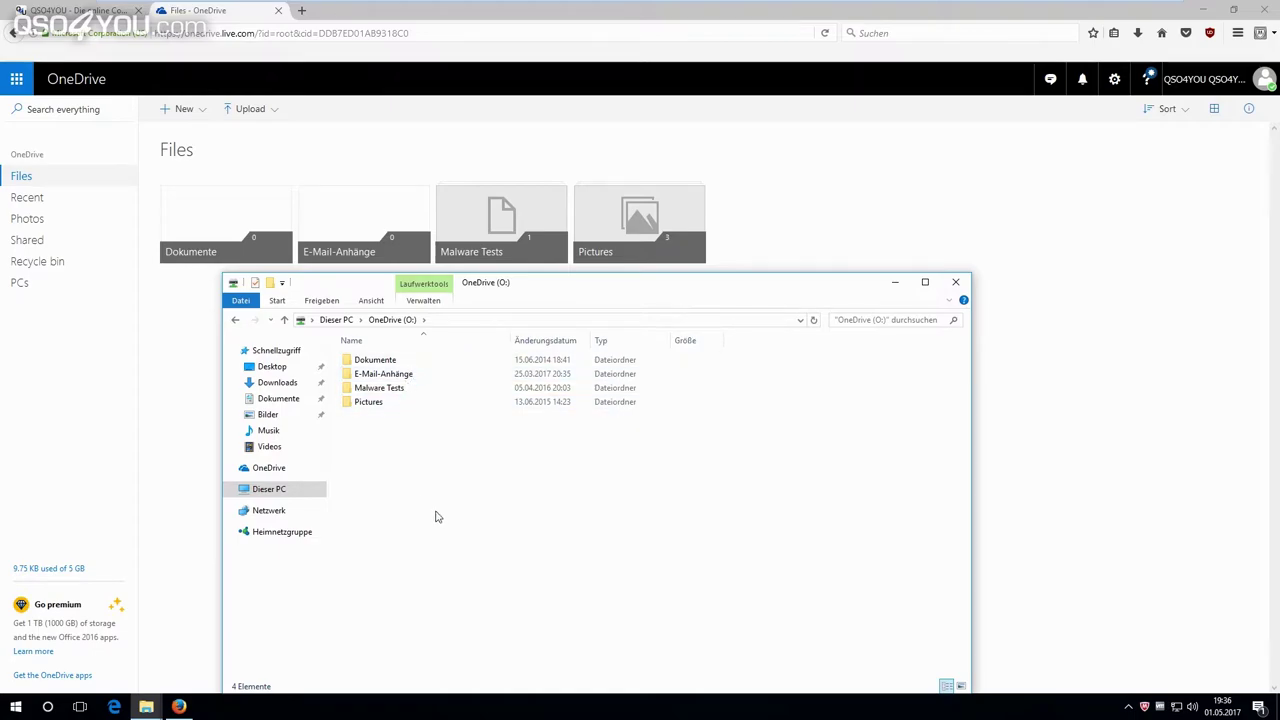
{"action": "left_click_drag", "start_coordinate": [612, 289], "coordinate": [608, 129]}
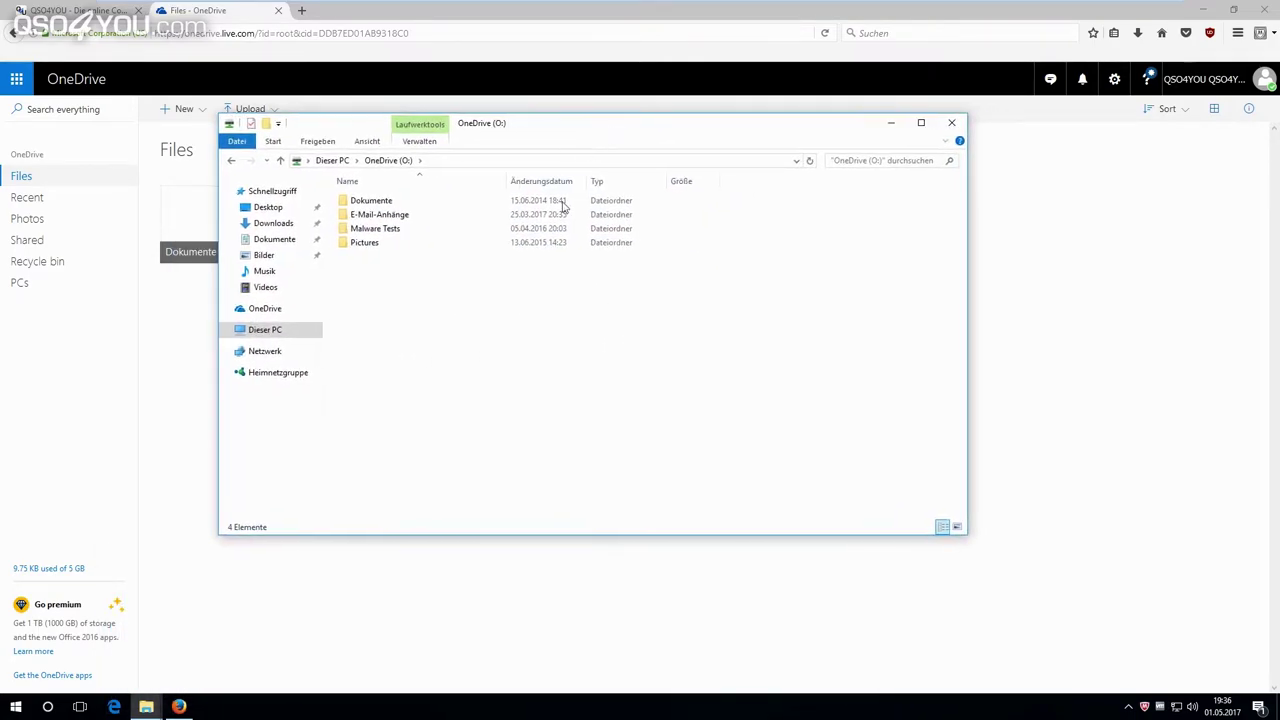
Create 'Neues Textdokument' on O: via Neu > Textdokument and open it in Notepad.
{"action": "right_click", "coordinate": [444, 287]}
{"action": "mouse_move", "coordinate": [518, 415]}
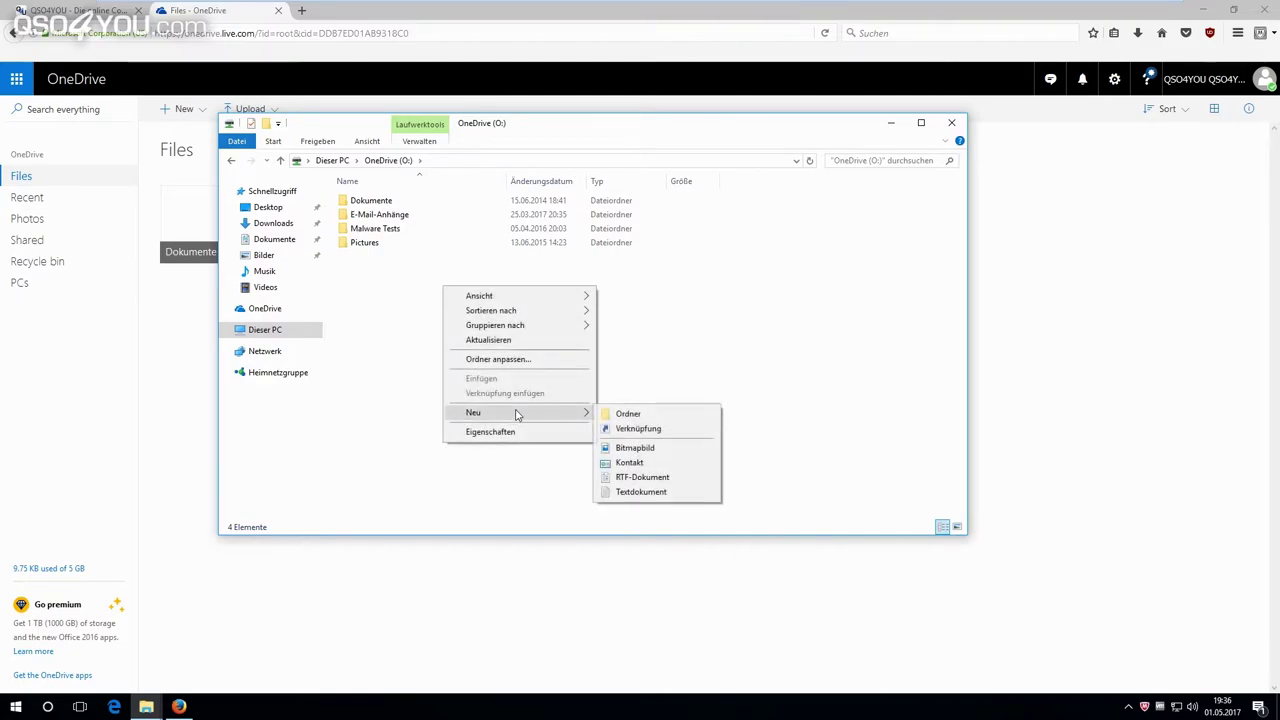
{"action": "left_click", "coordinate": [651, 494]}
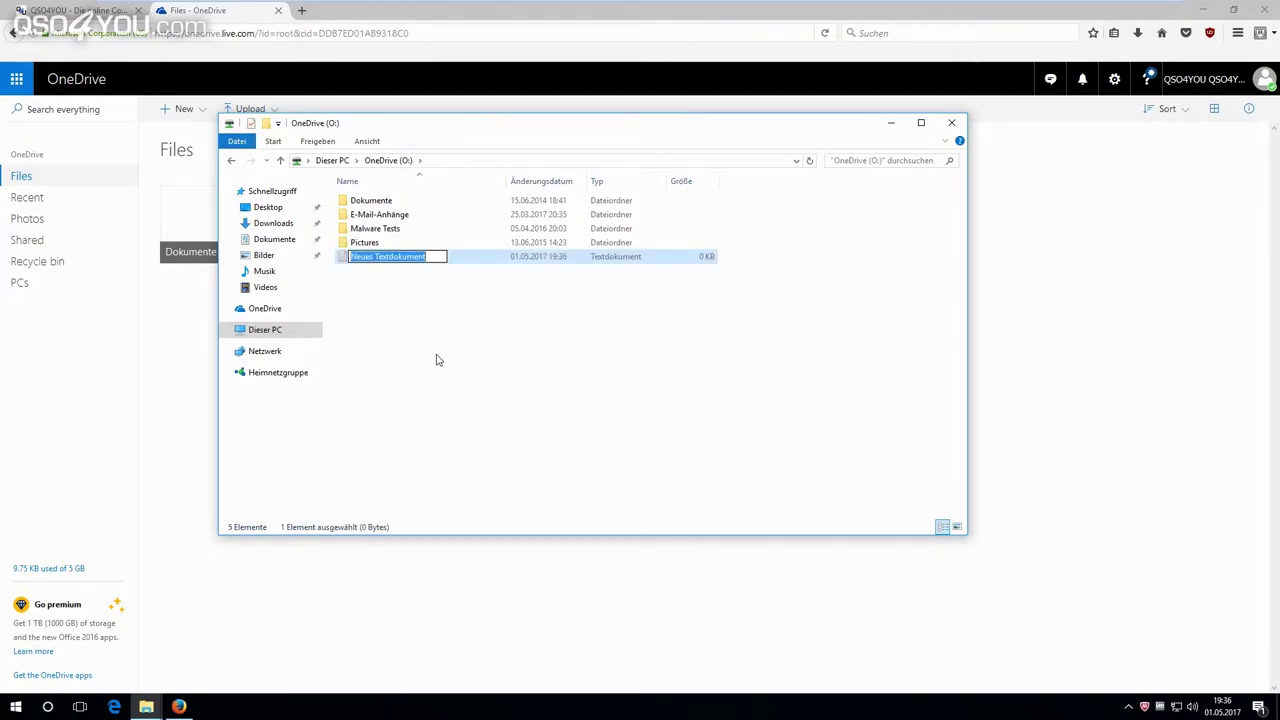
{"action": "key", "text": "Return"}
{"action": "key", "text": "Return"}
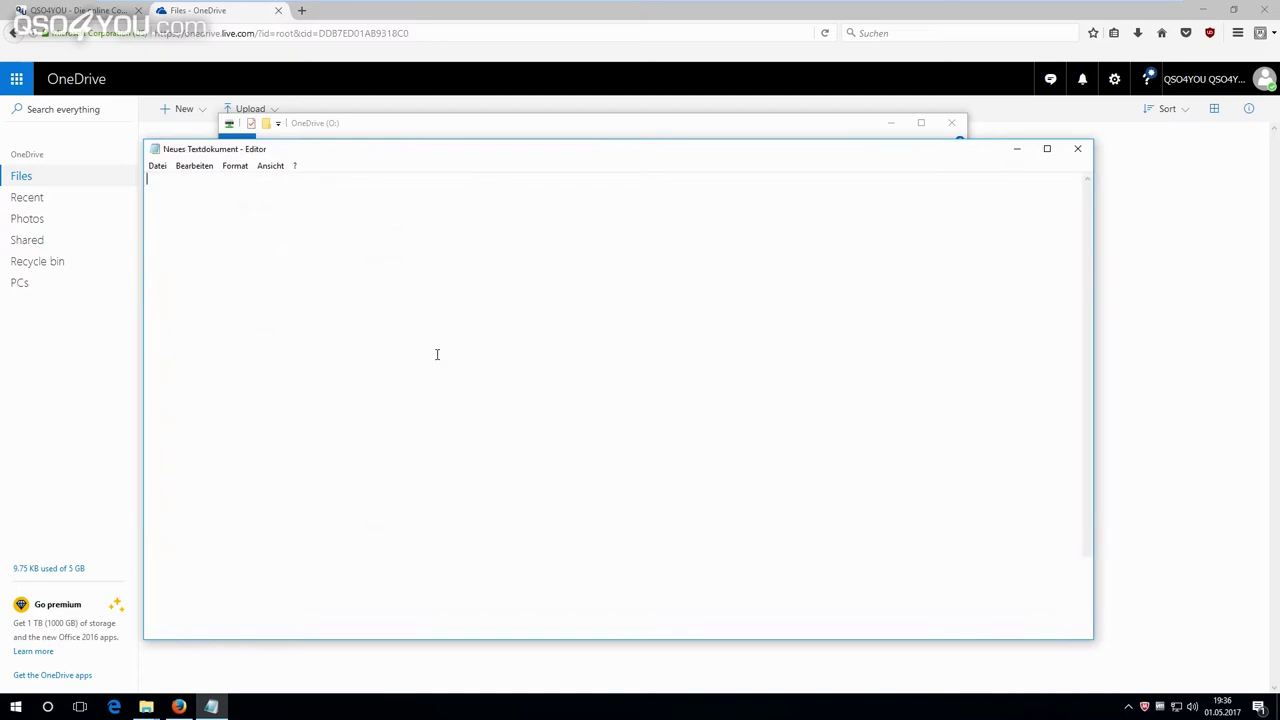
Type 'Test' into the document, save it, and close Notepad.
{"action": "type", "text": "Test"}
{"action": "left_click", "coordinate": [157, 165]}
{"action": "left_click", "coordinate": [187, 209]}
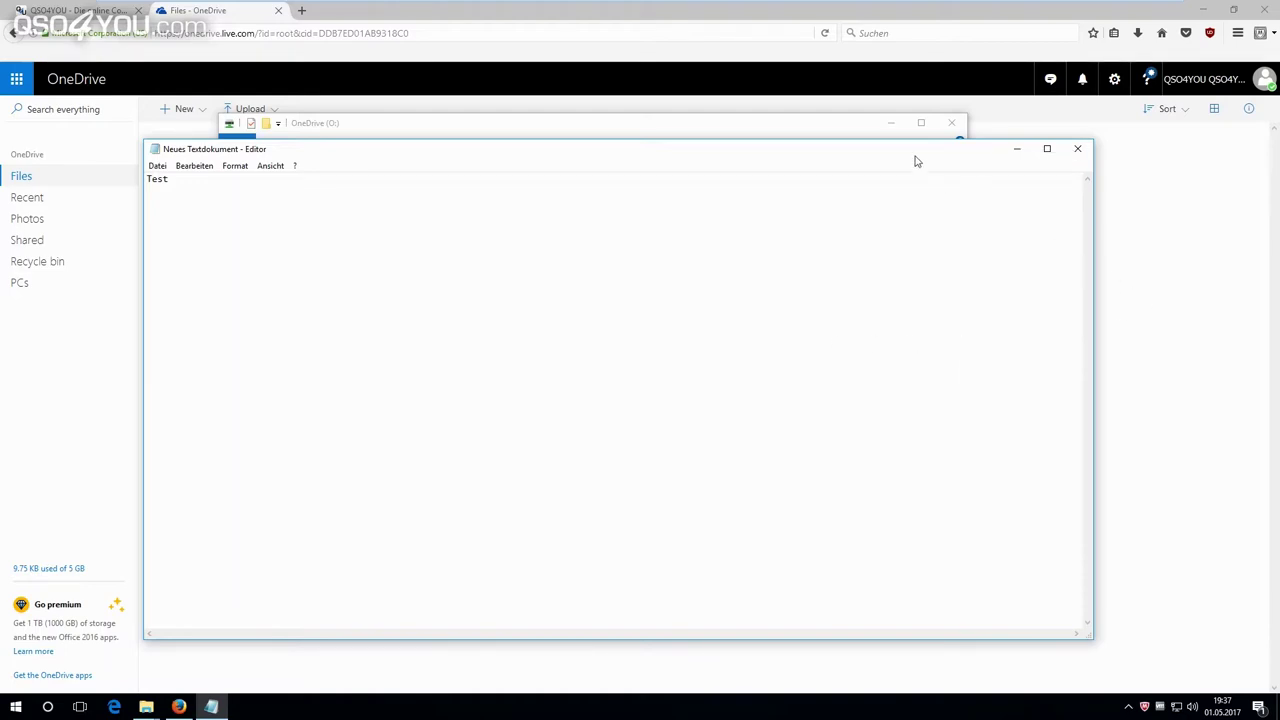
{"action": "key", "text": "alt+F4"}
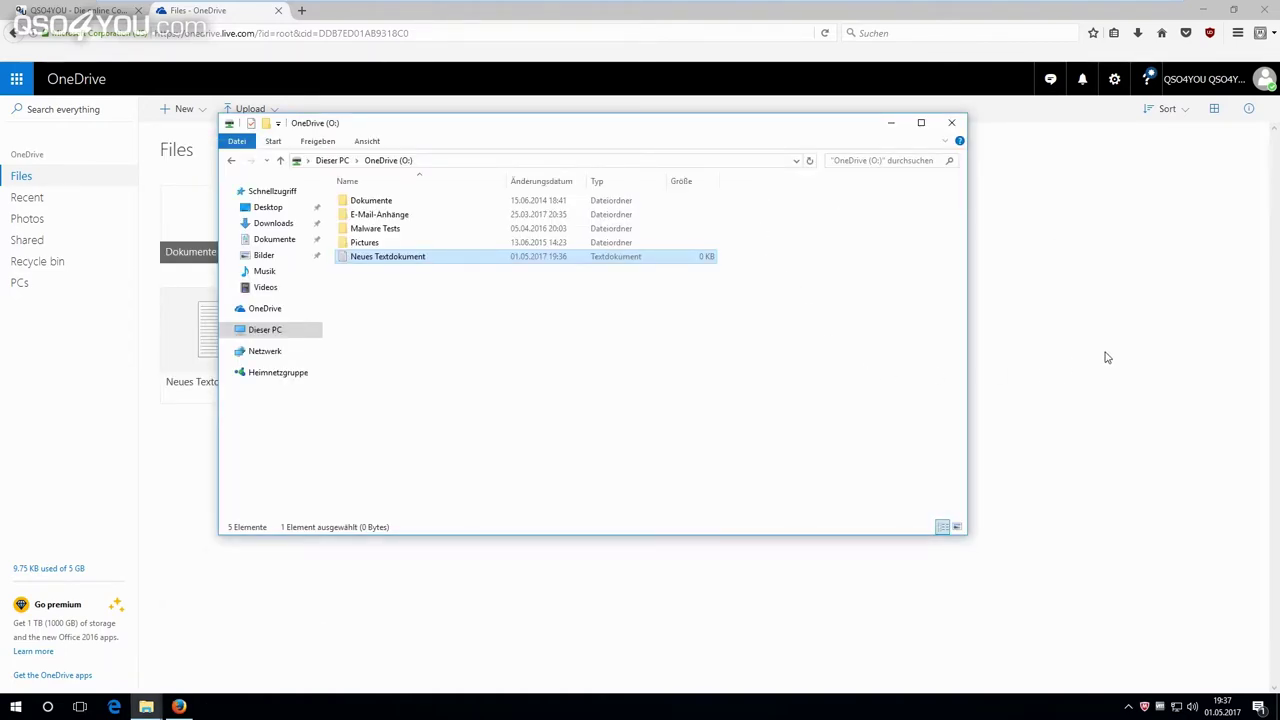
Close Explorer and open Neues Textdokument in OneDrive web, showing its line 'Test'.
{"action": "key", "text": "alt+F4"}
{"action": "left_click", "coordinate": [240, 360]}
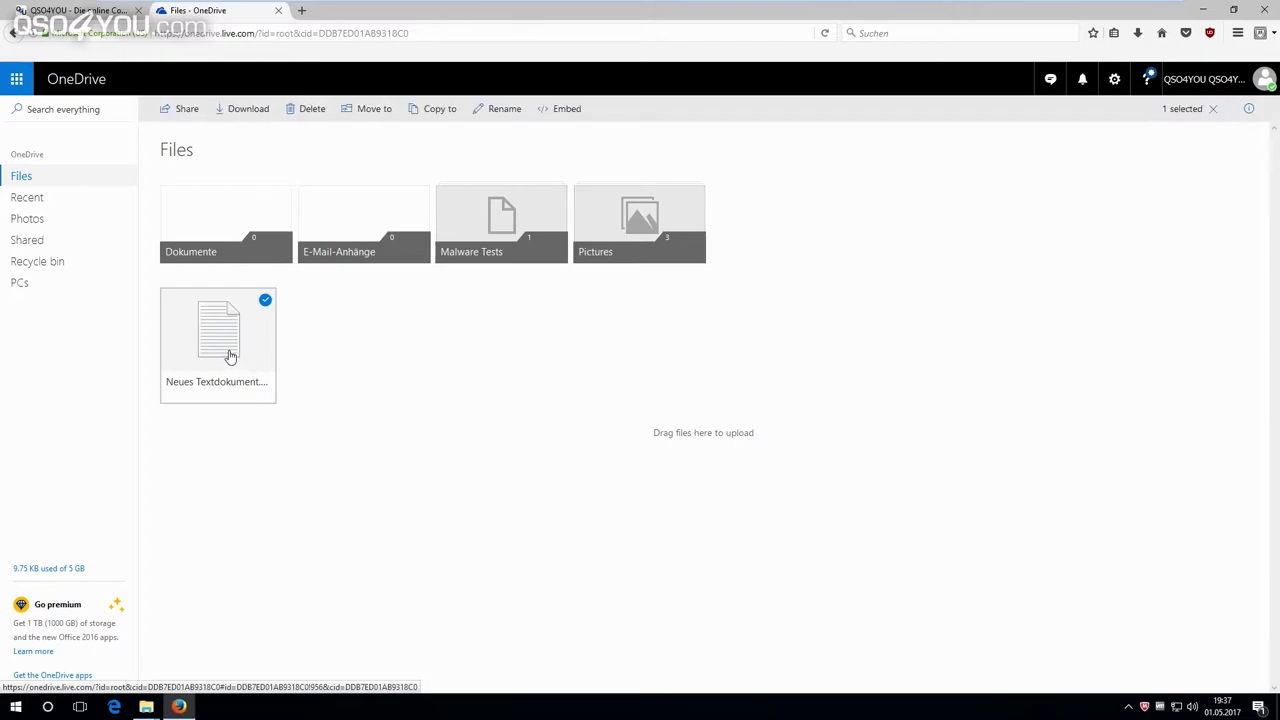
{"action": "left_click", "coordinate": [228, 356]}
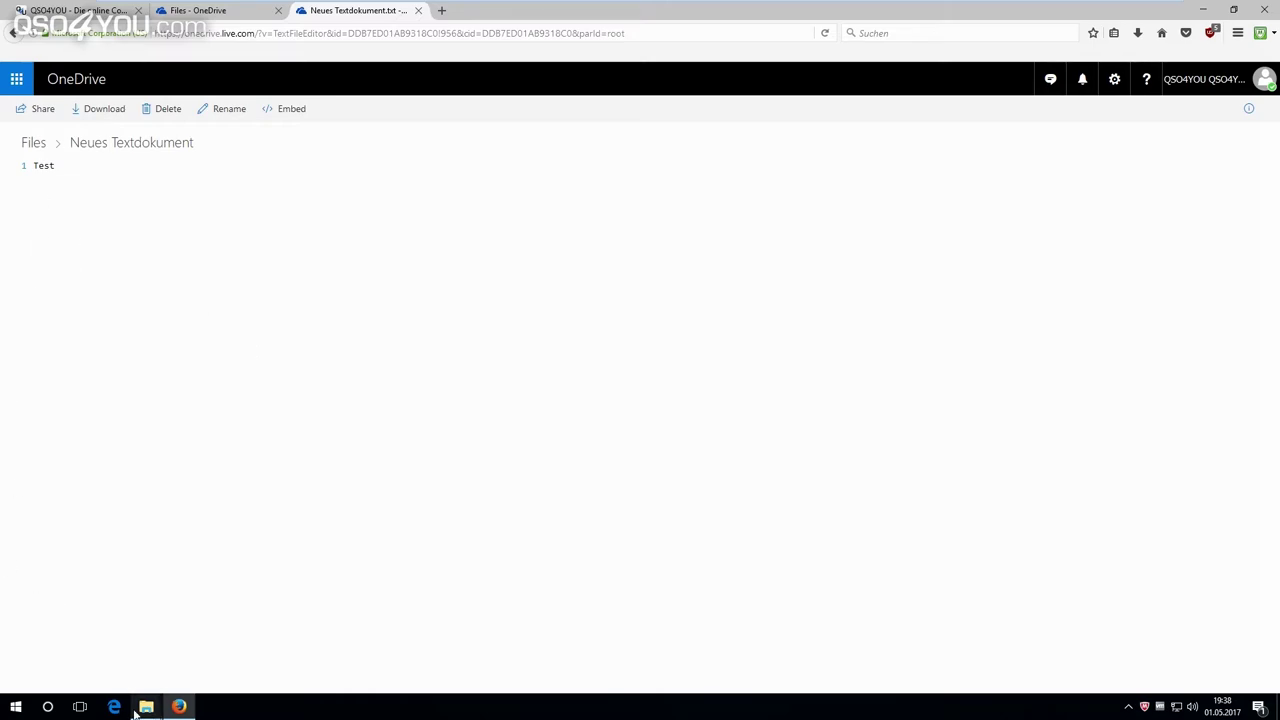
Switch back to the OneDrive (O:) Explorer window, where Neues Textdokument shows 1 KB.
{"action": "mouse_move", "coordinate": [138, 708]}
{"action": "left_click", "coordinate": [191, 654]}
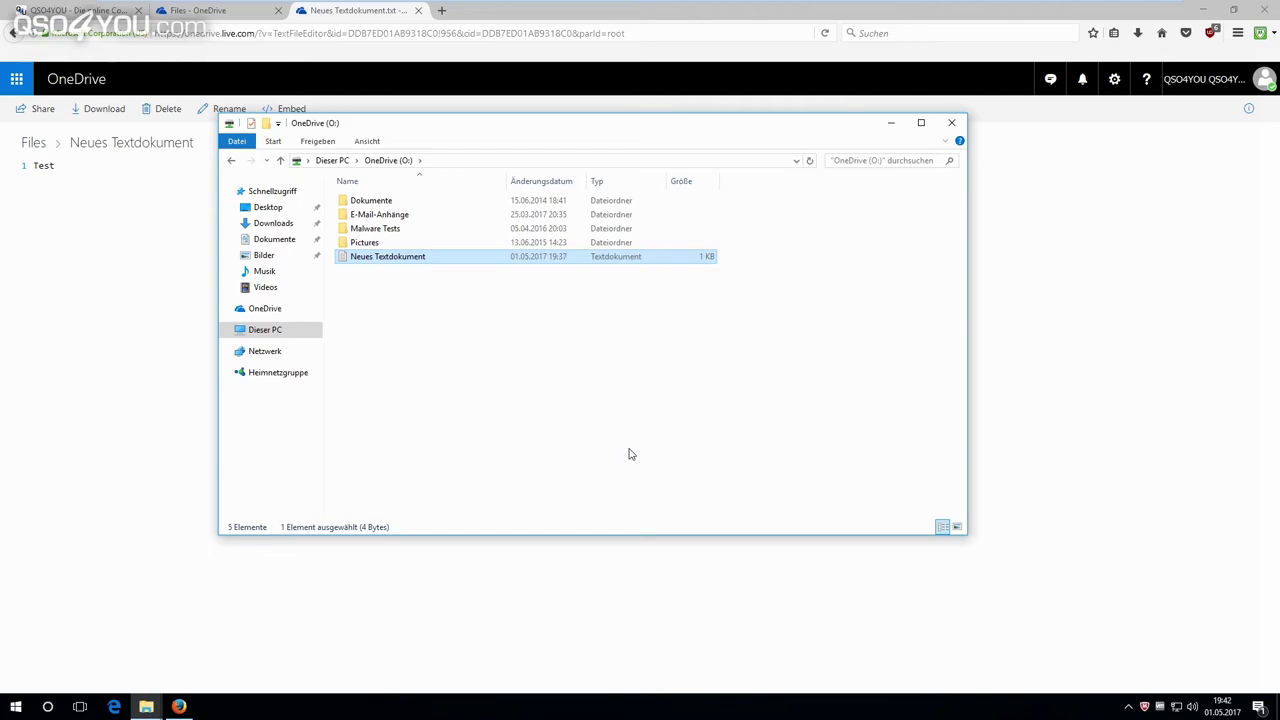
{"action": "key", "text": "F5"}
{"action": "left_click", "coordinate": [75, 10]}
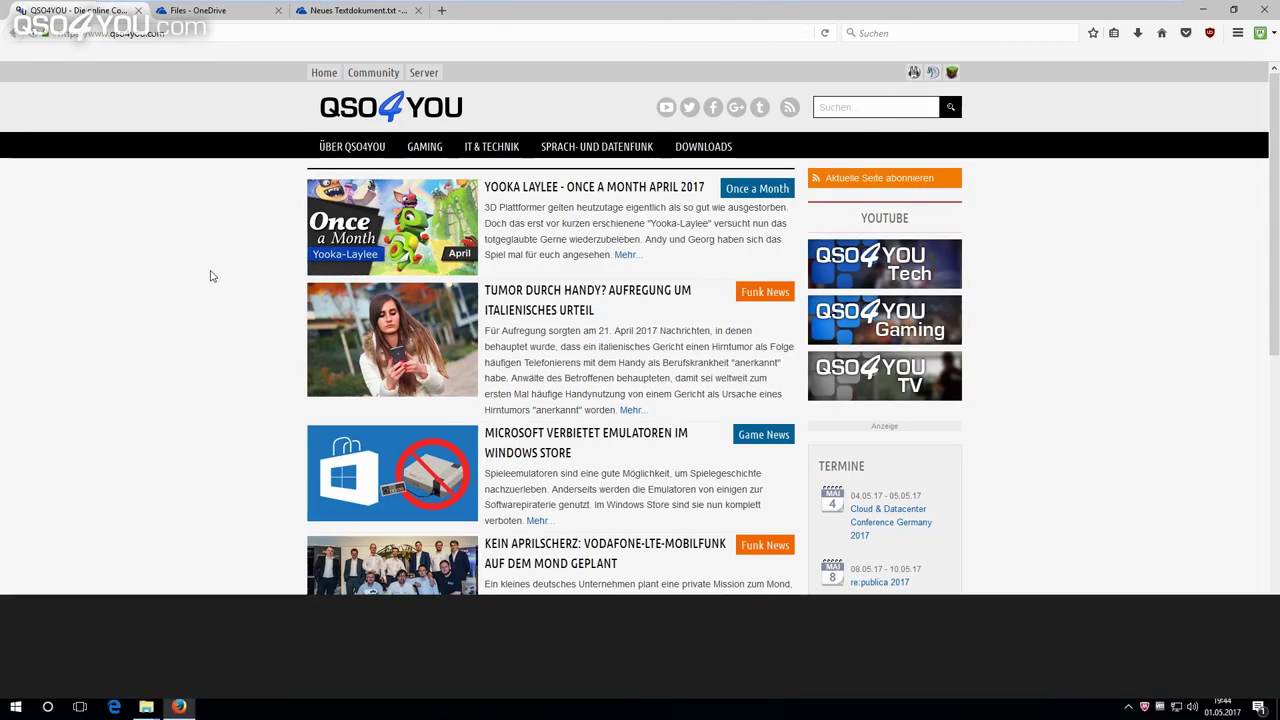